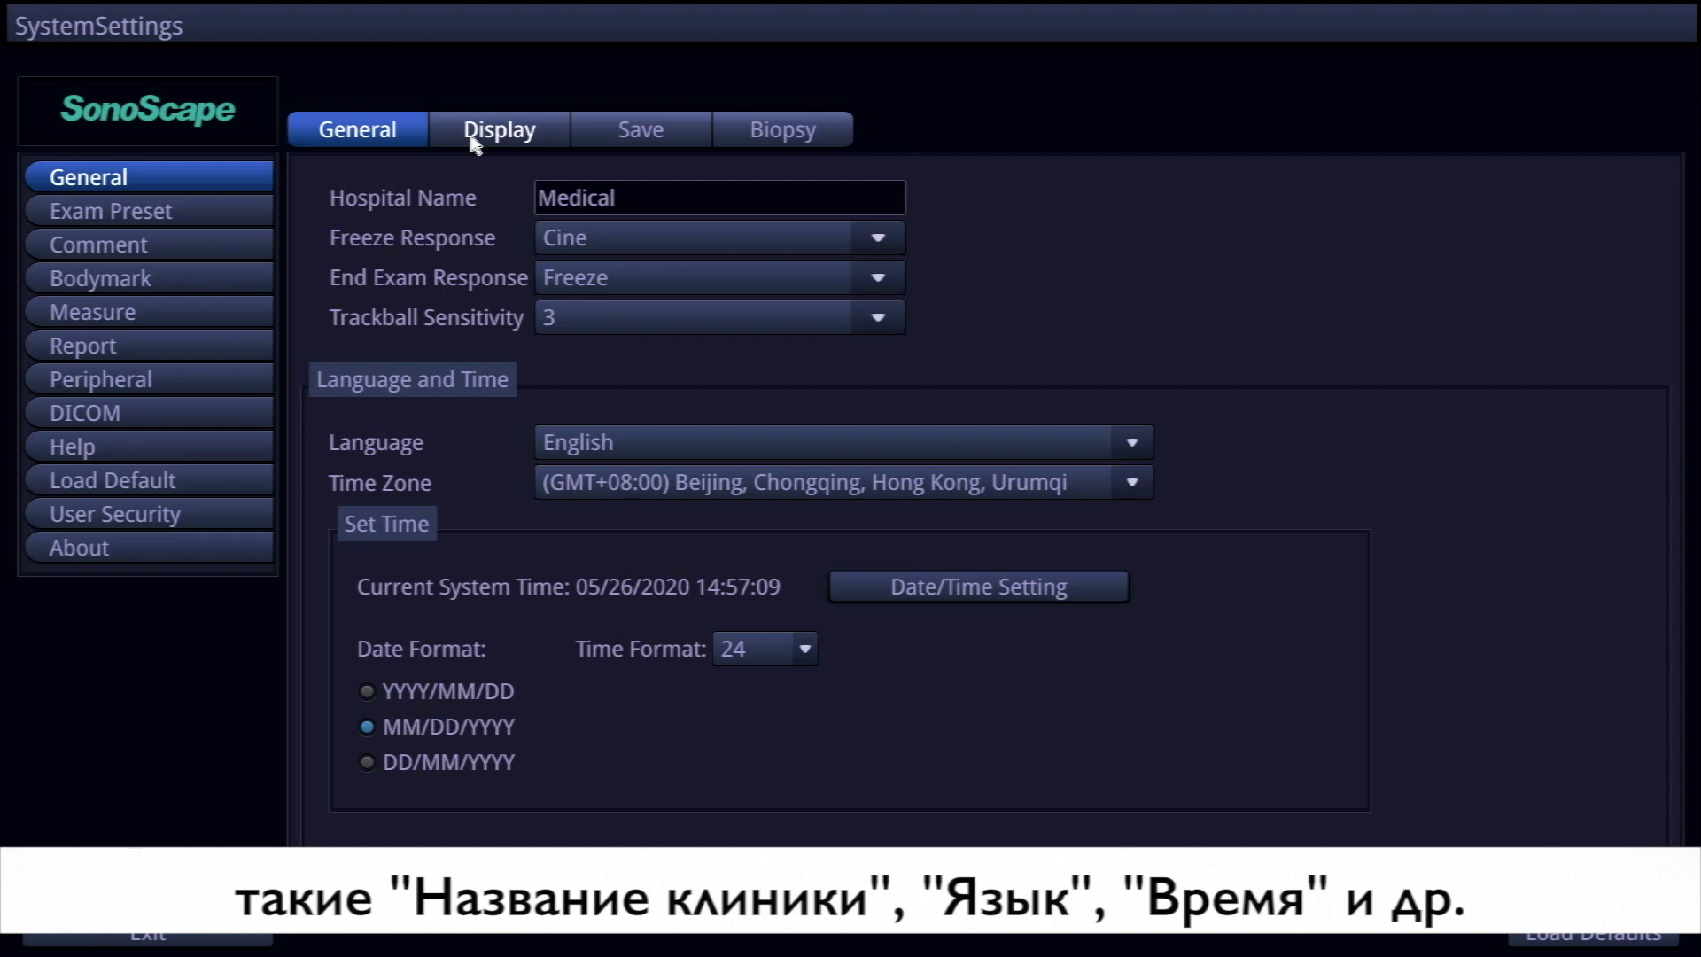
Step through the Display and Save pages to the Biopsy page's per-probe guide-line angle table.
left_click(472, 142)
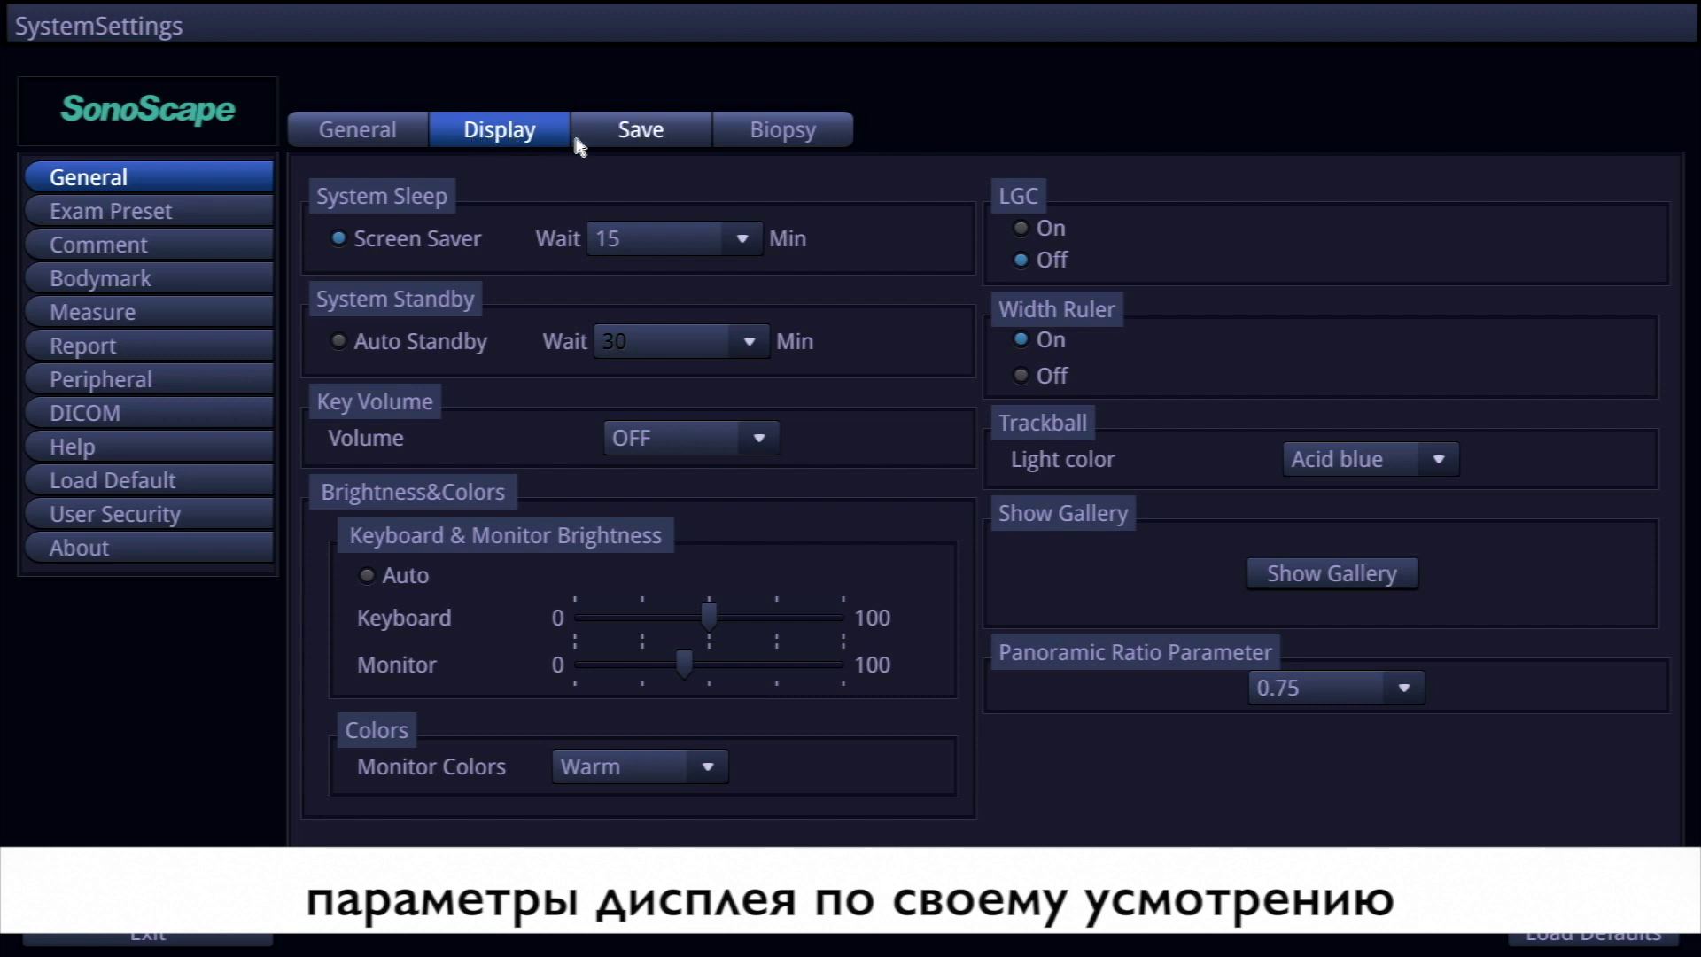
left_click(647, 129)
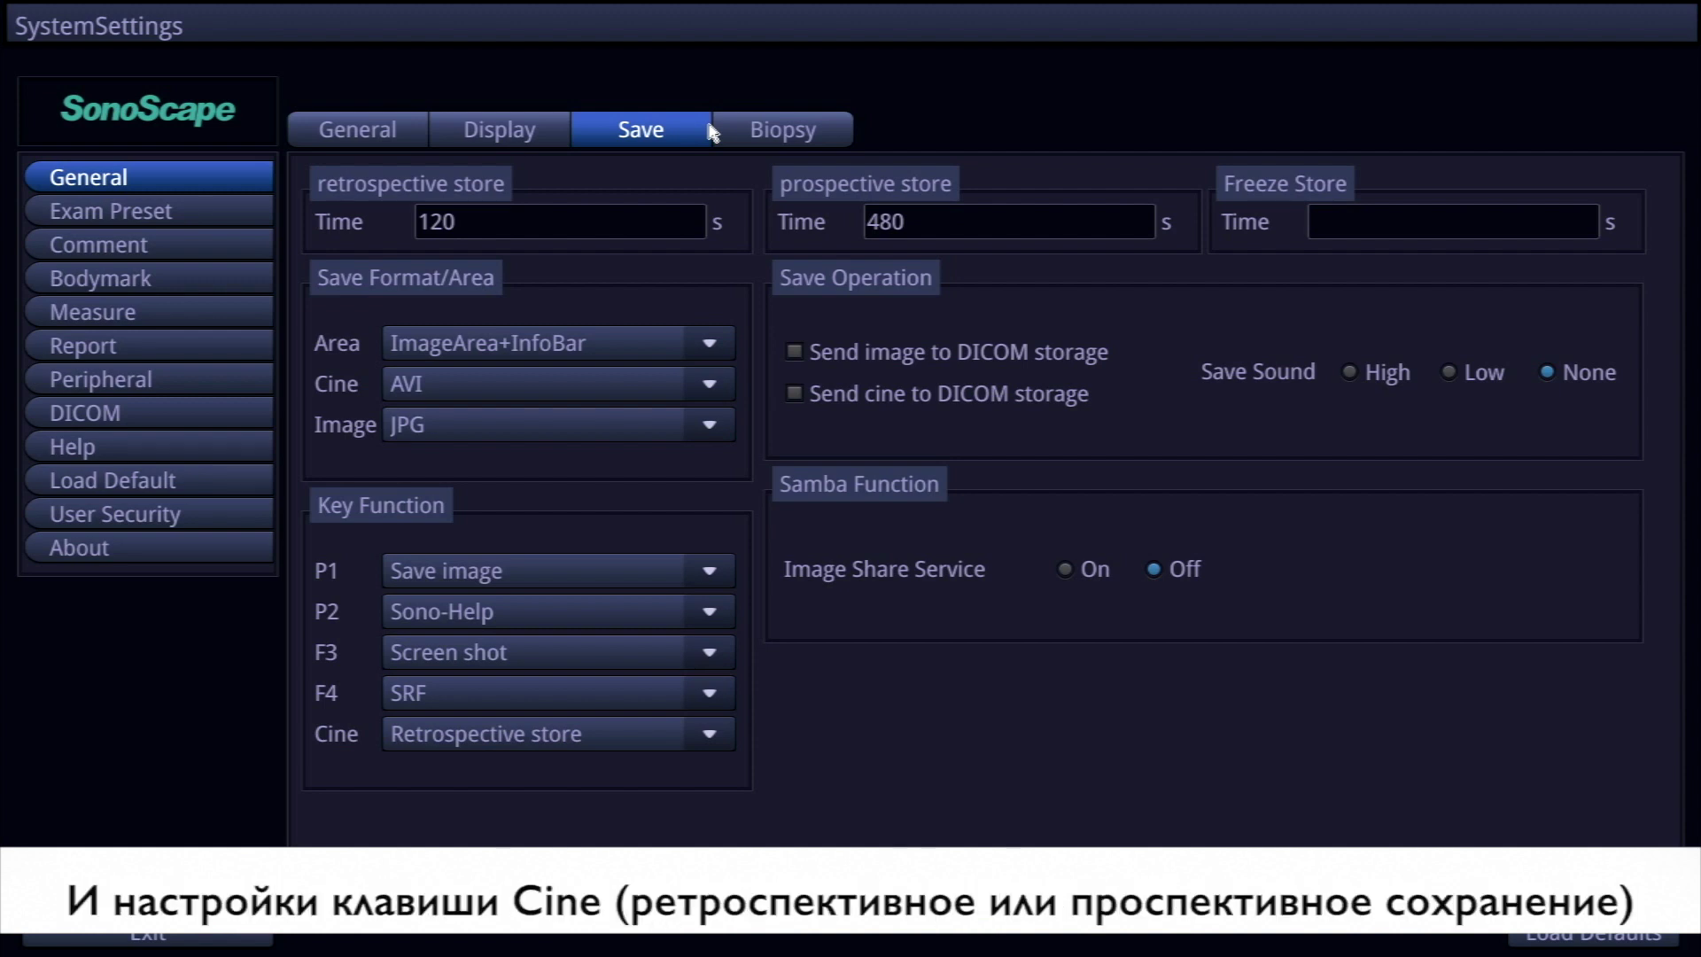
left_click(776, 135)
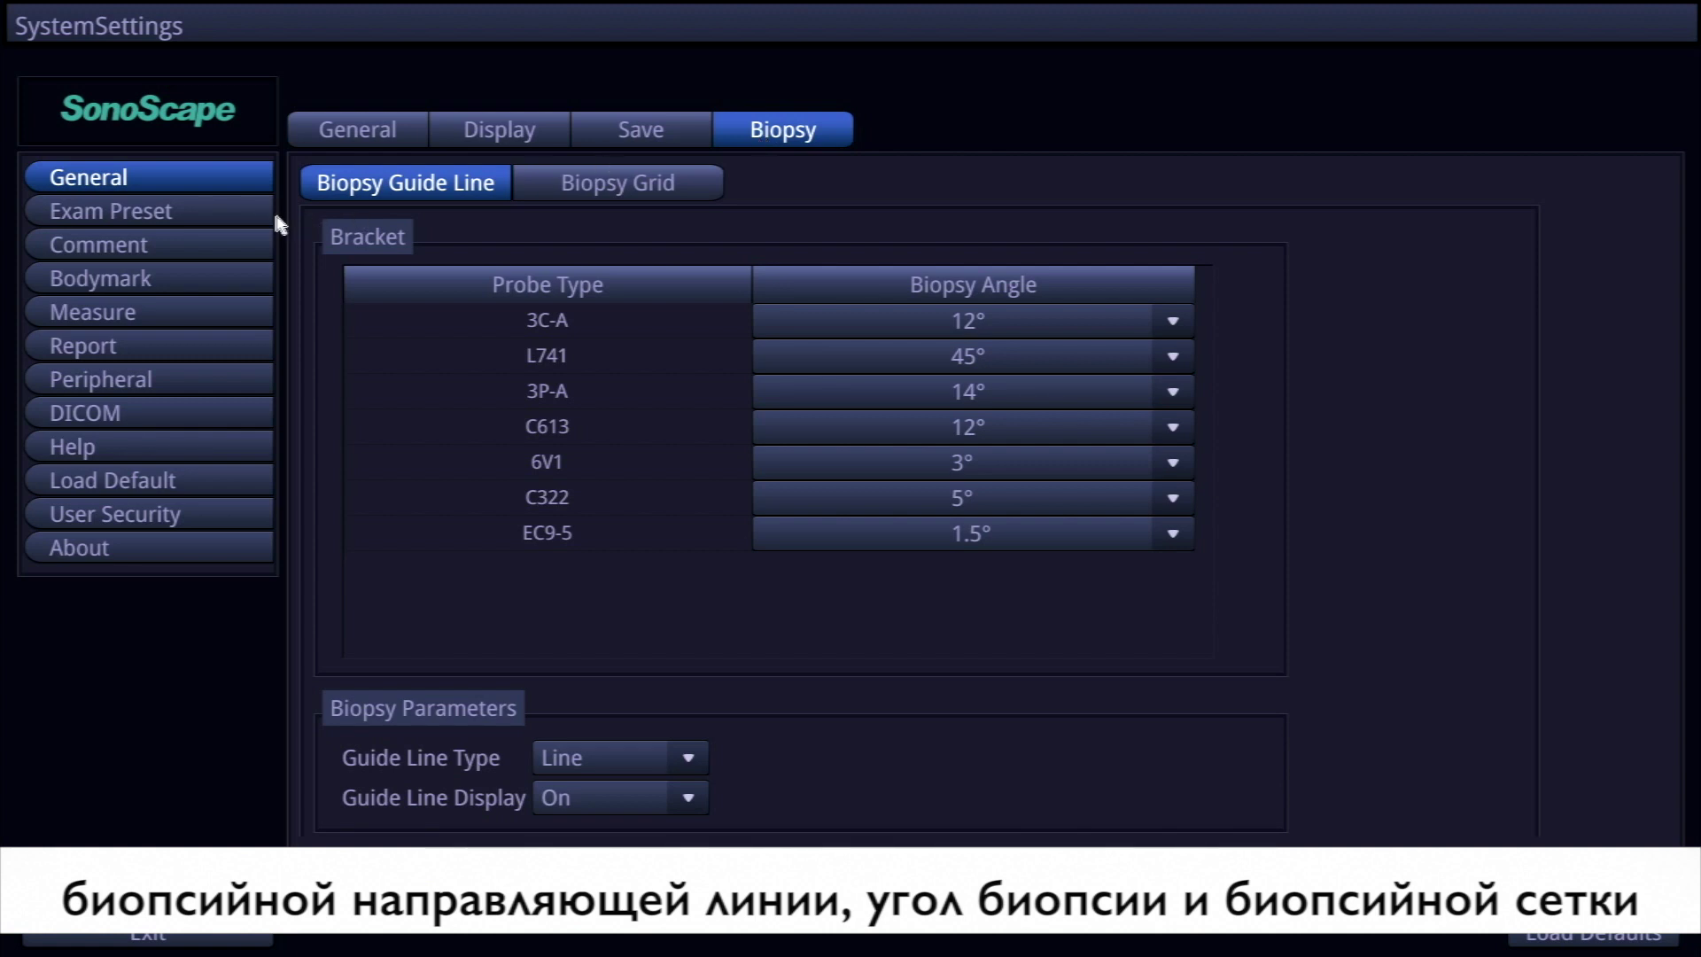
Show probe 3C-A's exam presets and move Kidney up, back, forward and down in Selected Items.
left_click(201, 216)
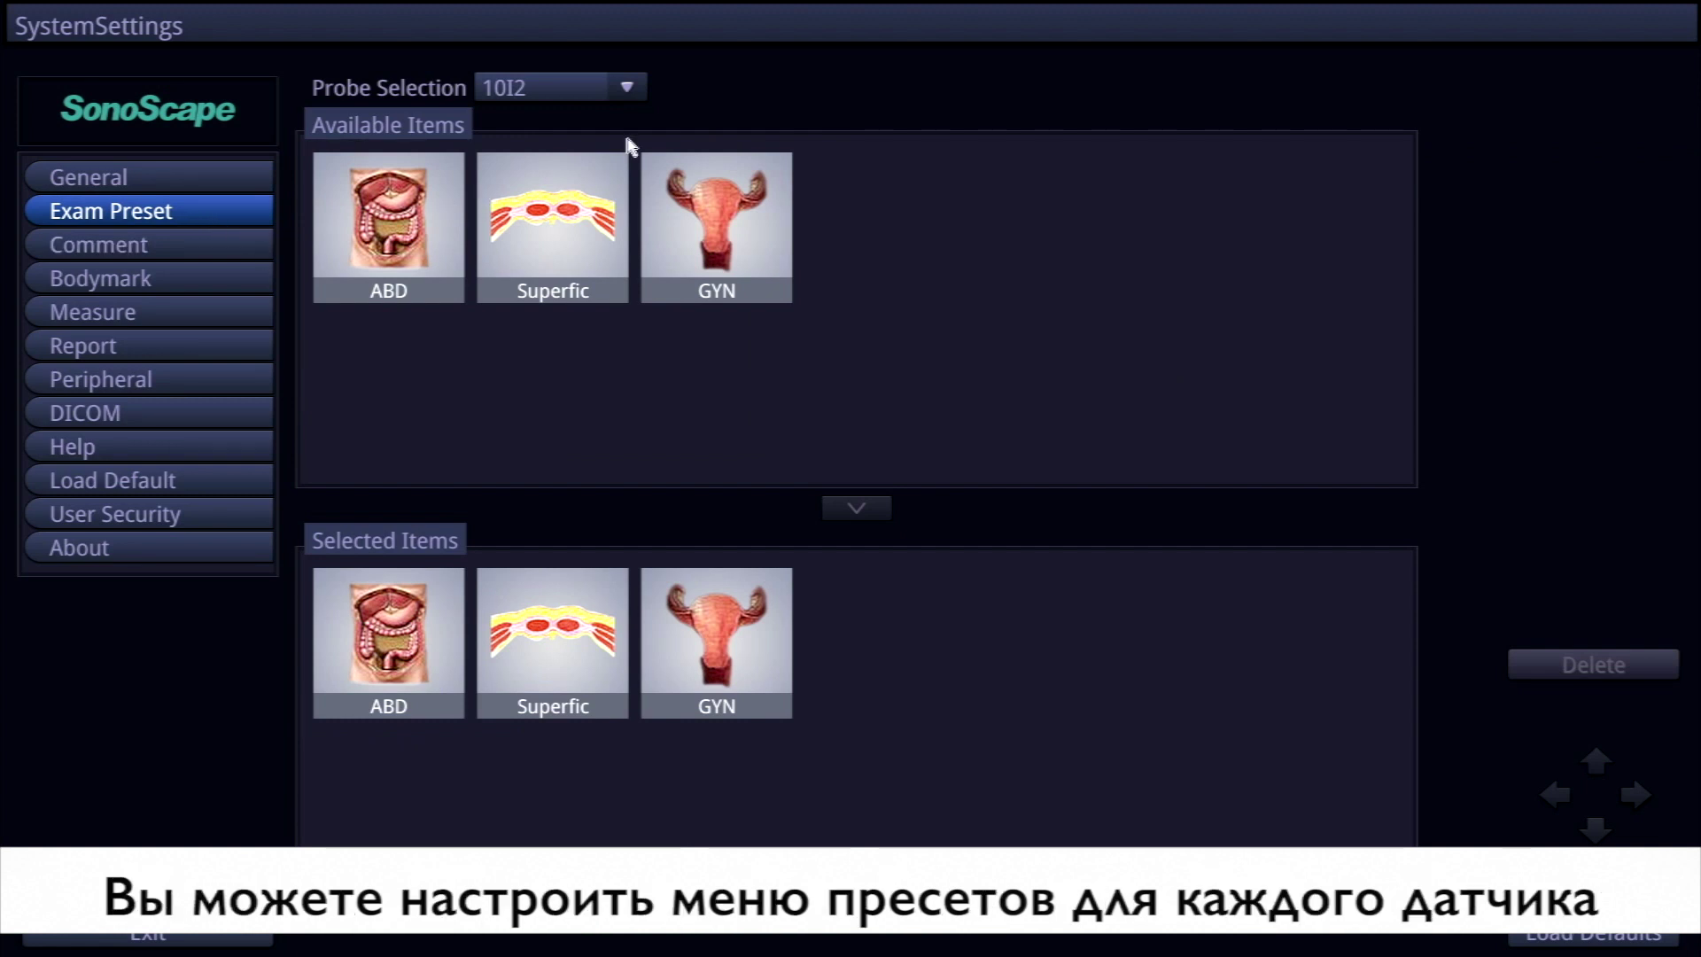
left_click(626, 87)
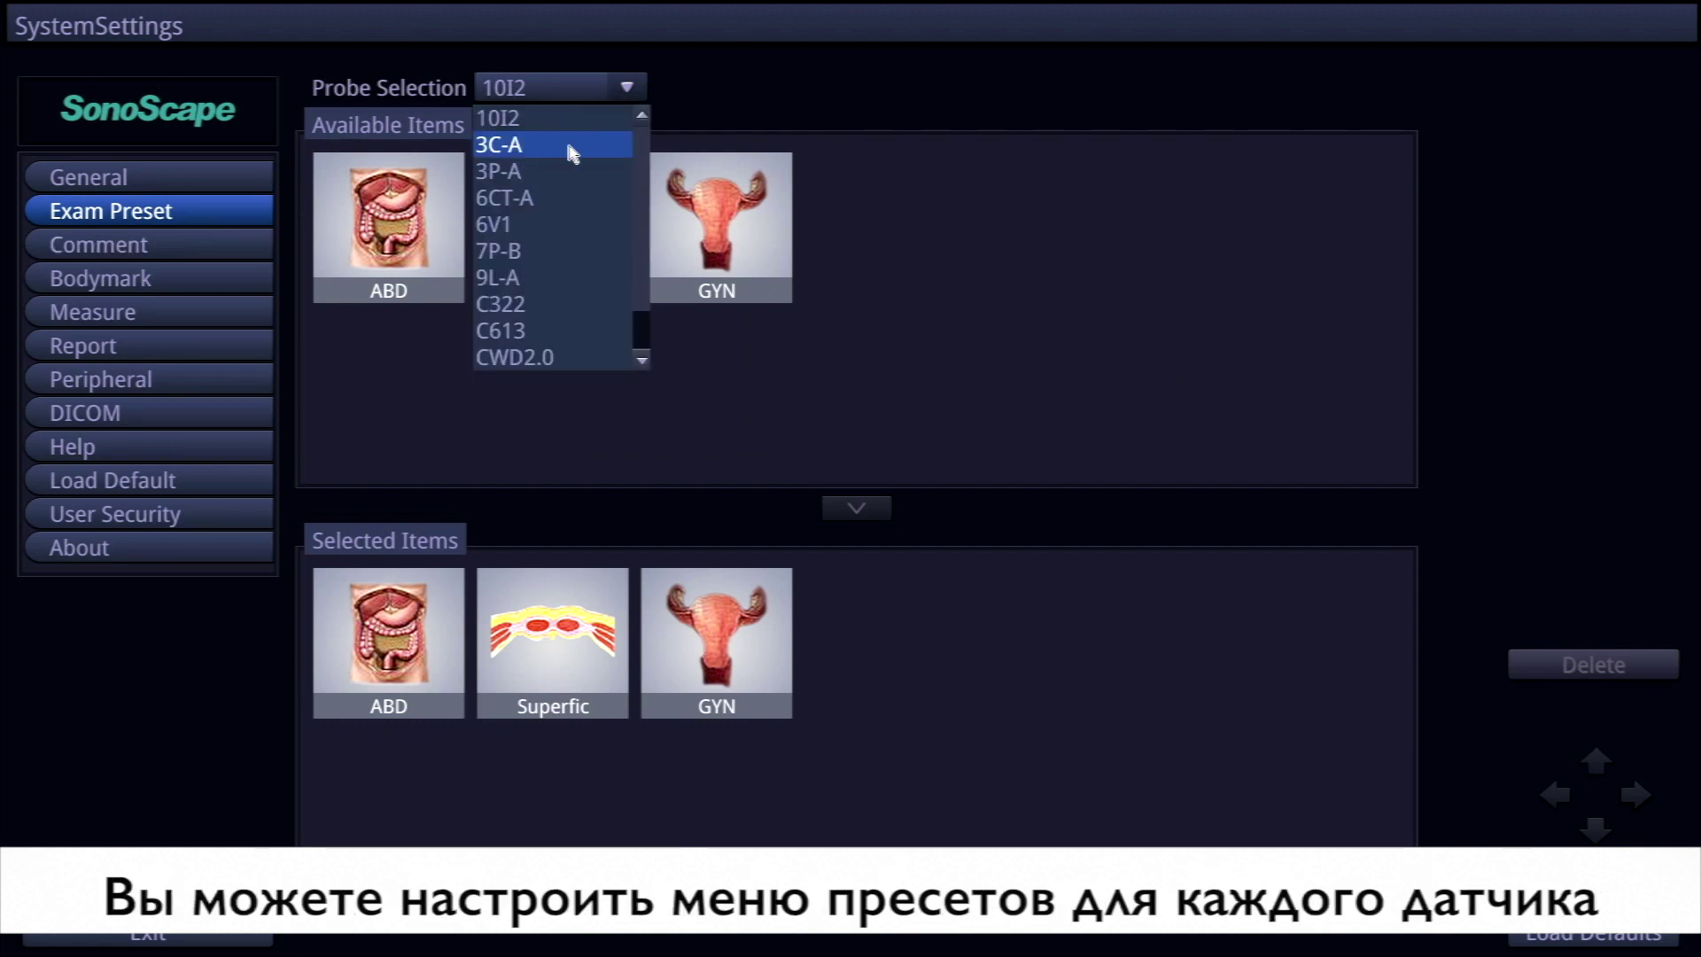
left_click(569, 147)
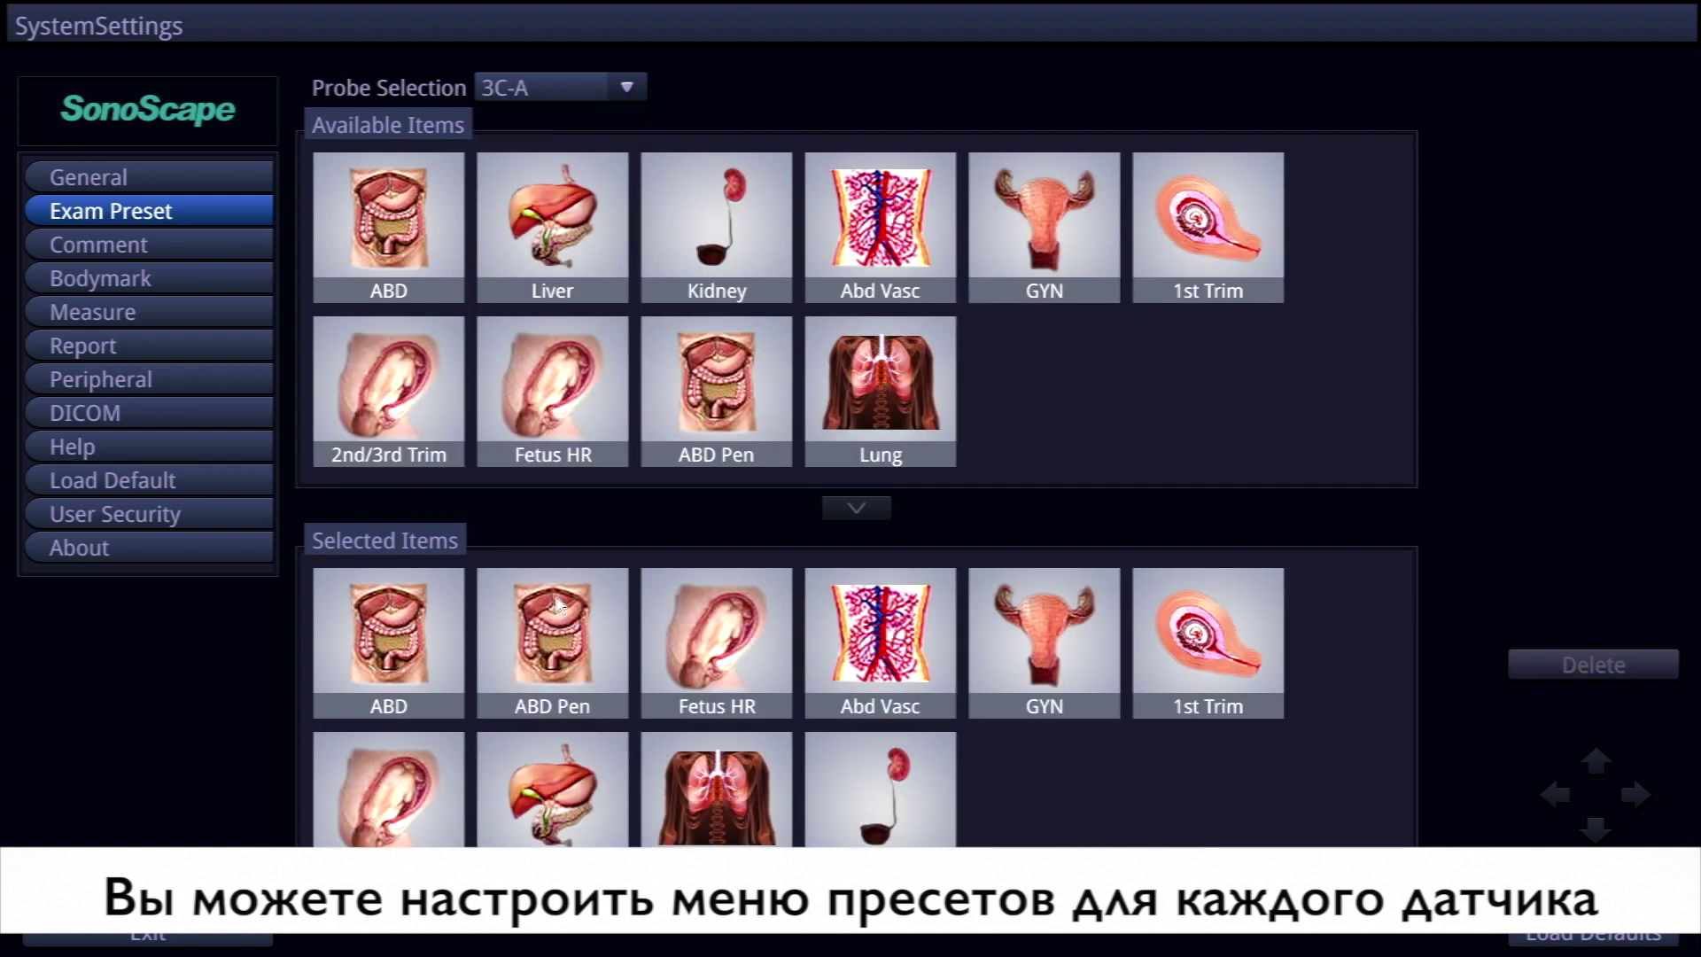
left_click(915, 798)
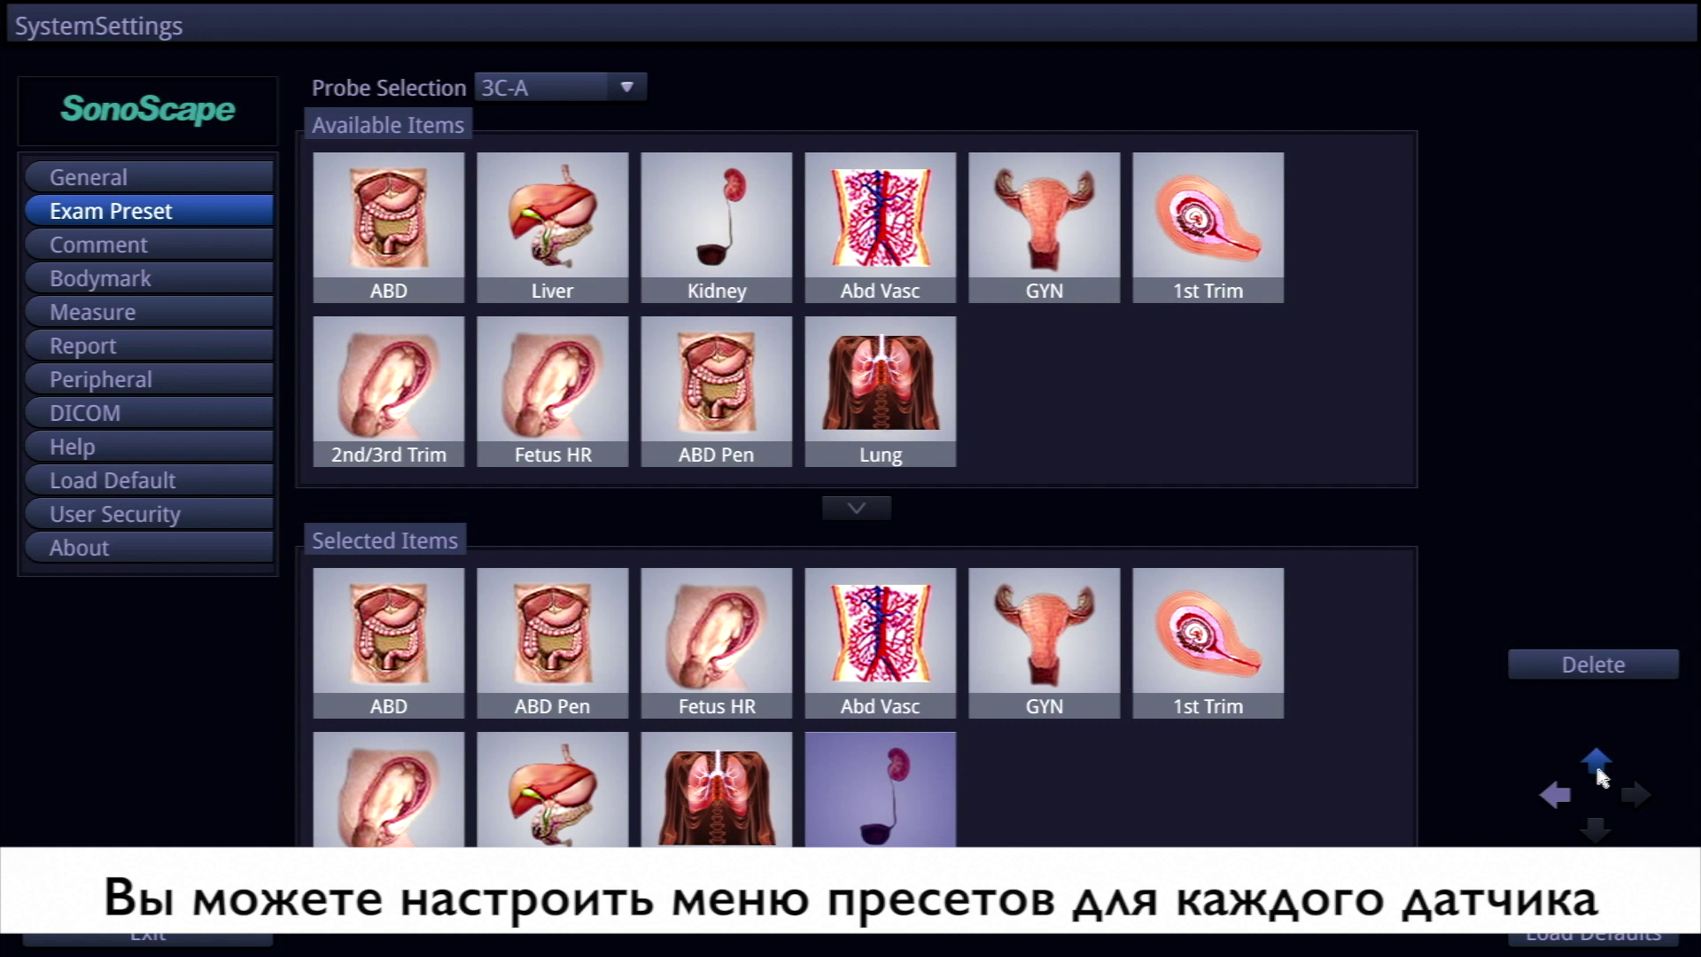
left_click(1599, 776)
left_click(1560, 796)
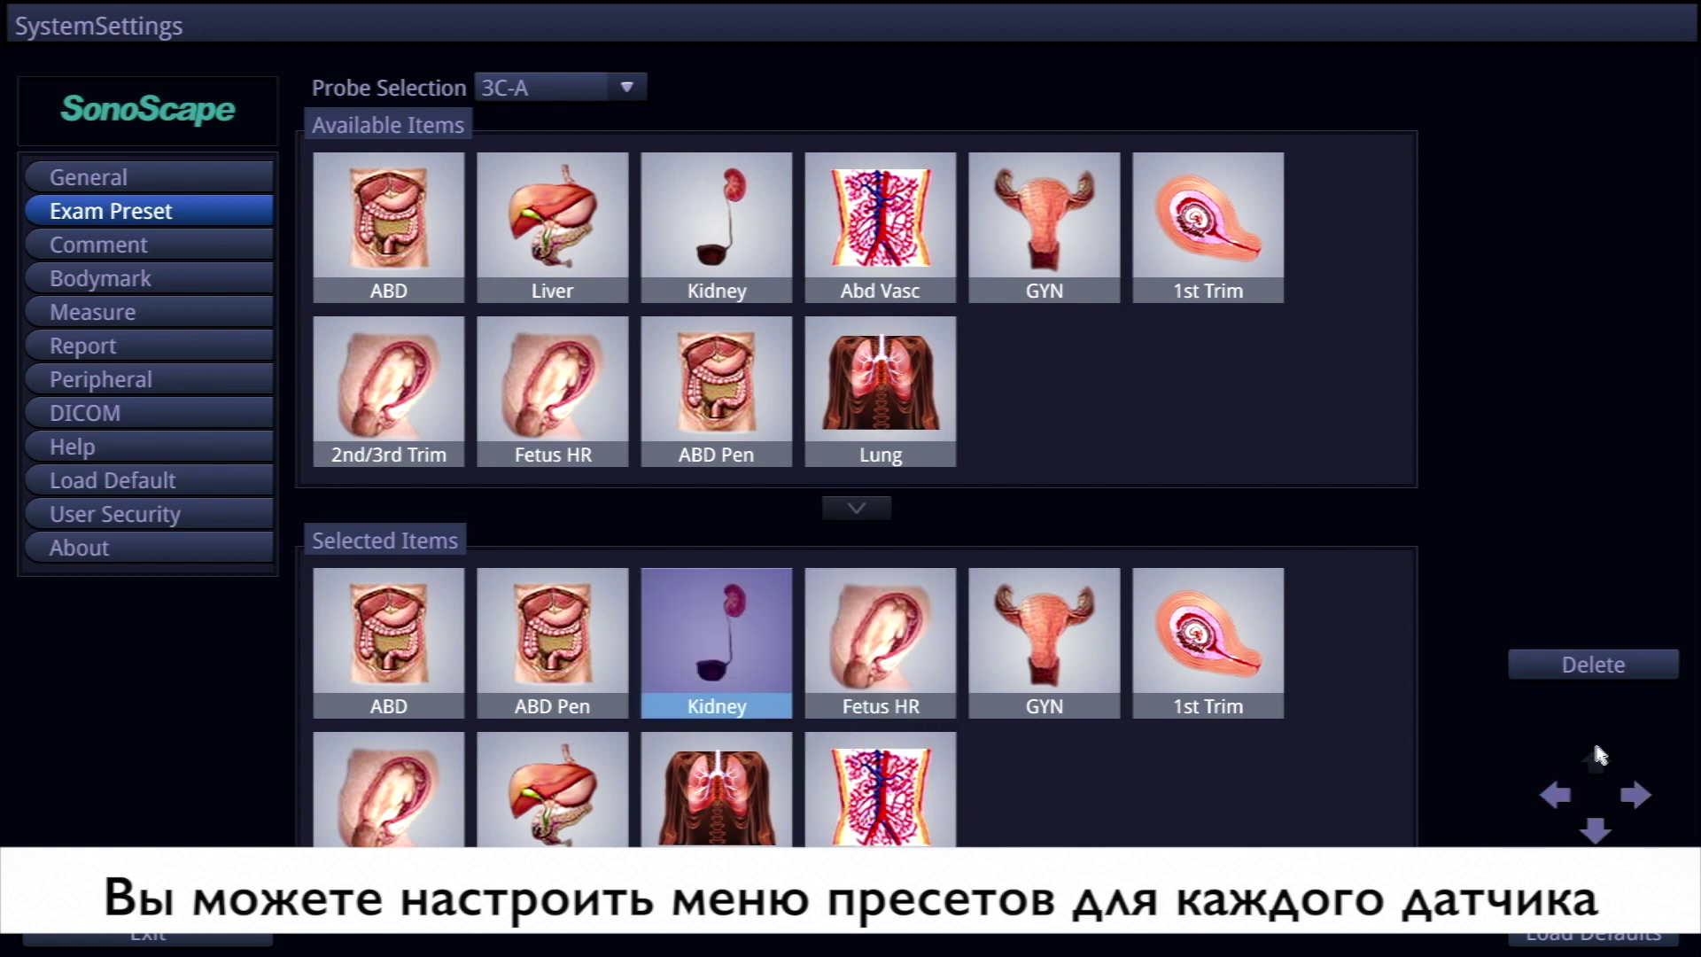
left_click(1634, 795)
left_click(1595, 830)
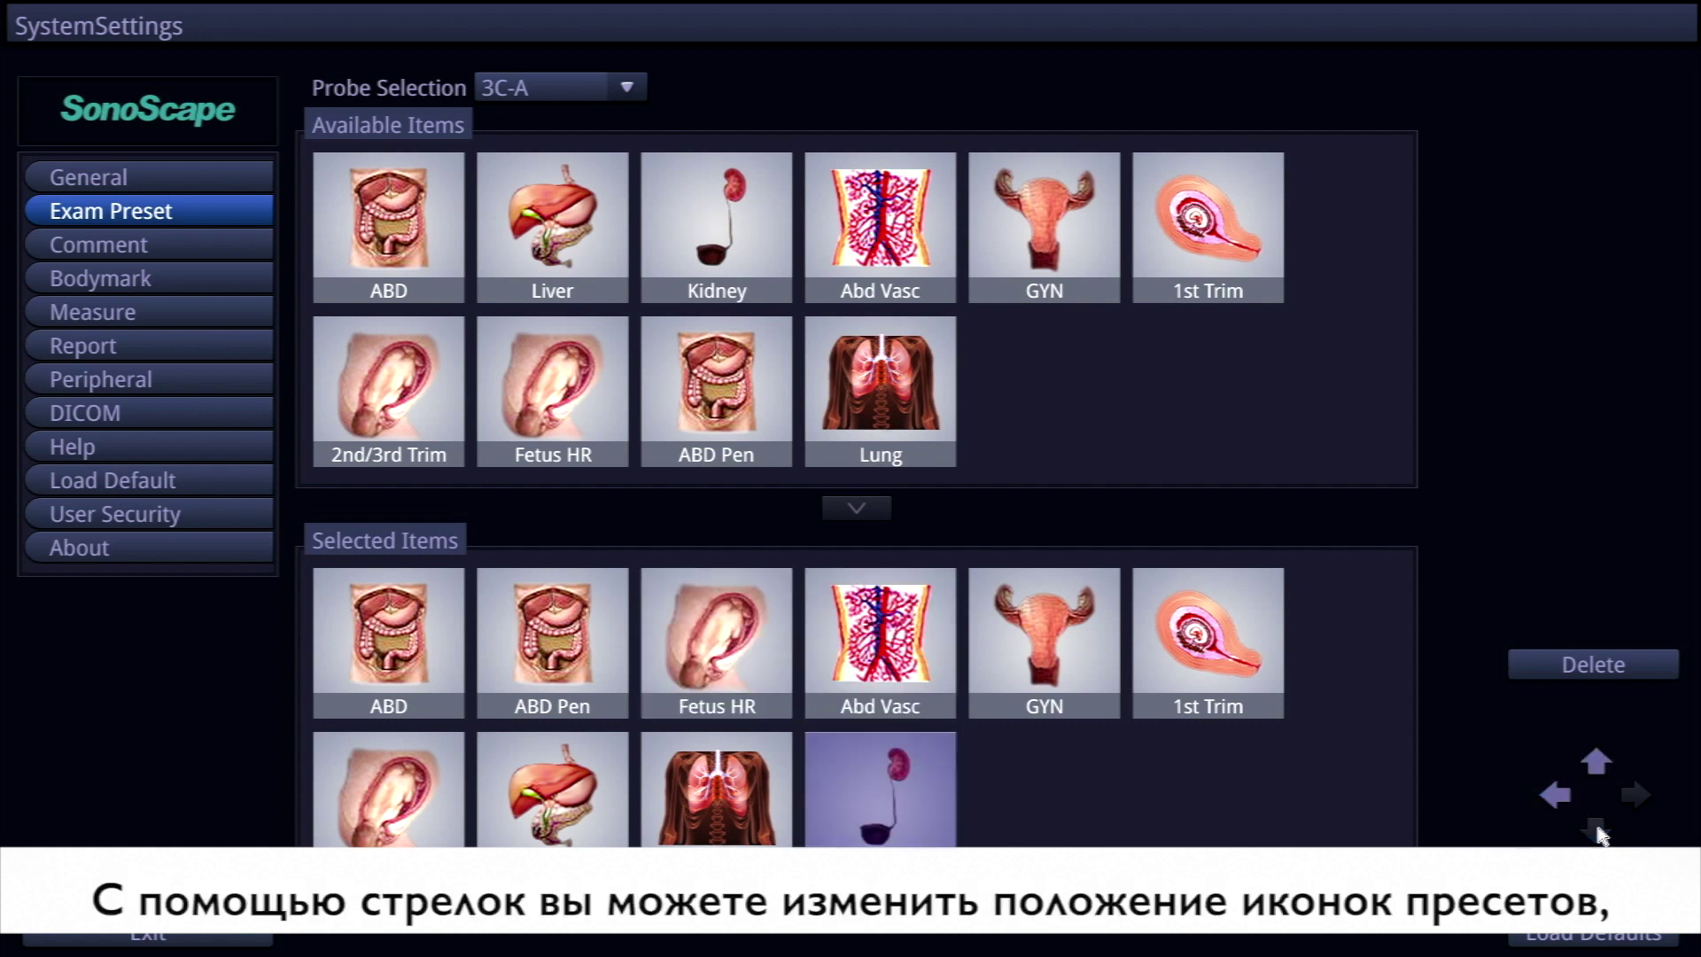
Delete Kidney, re-add it from Available Items, then go to the Comment settings.
left_click(1580, 674)
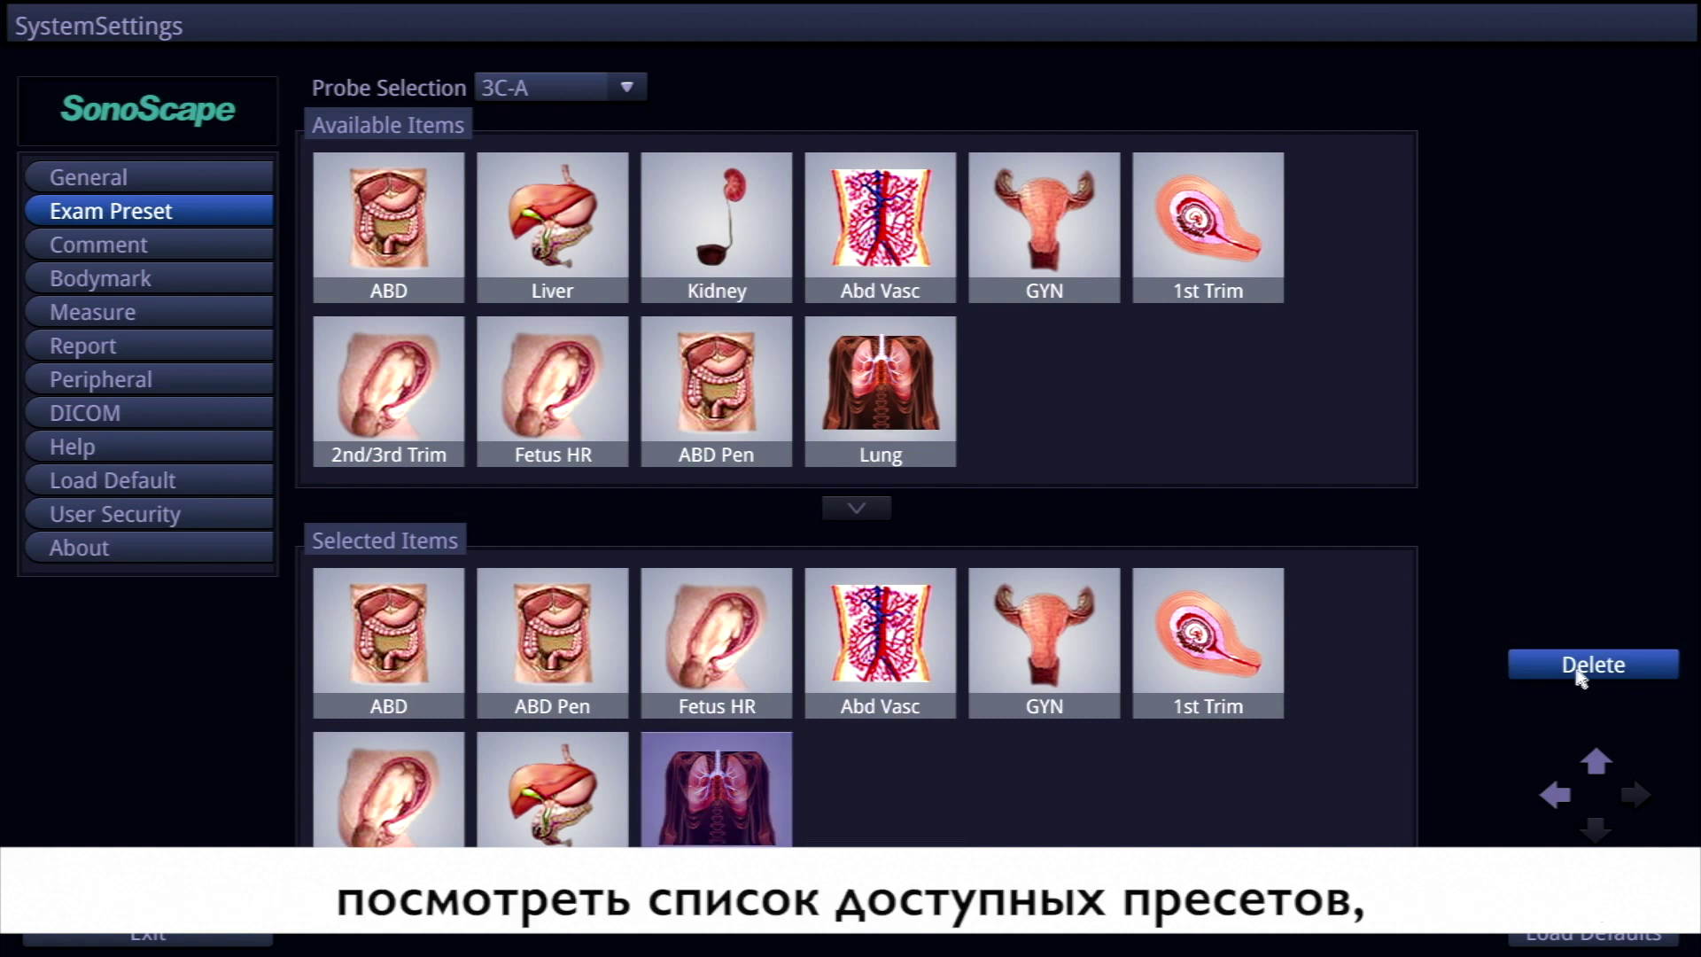
left_click(704, 236)
left_click(843, 509)
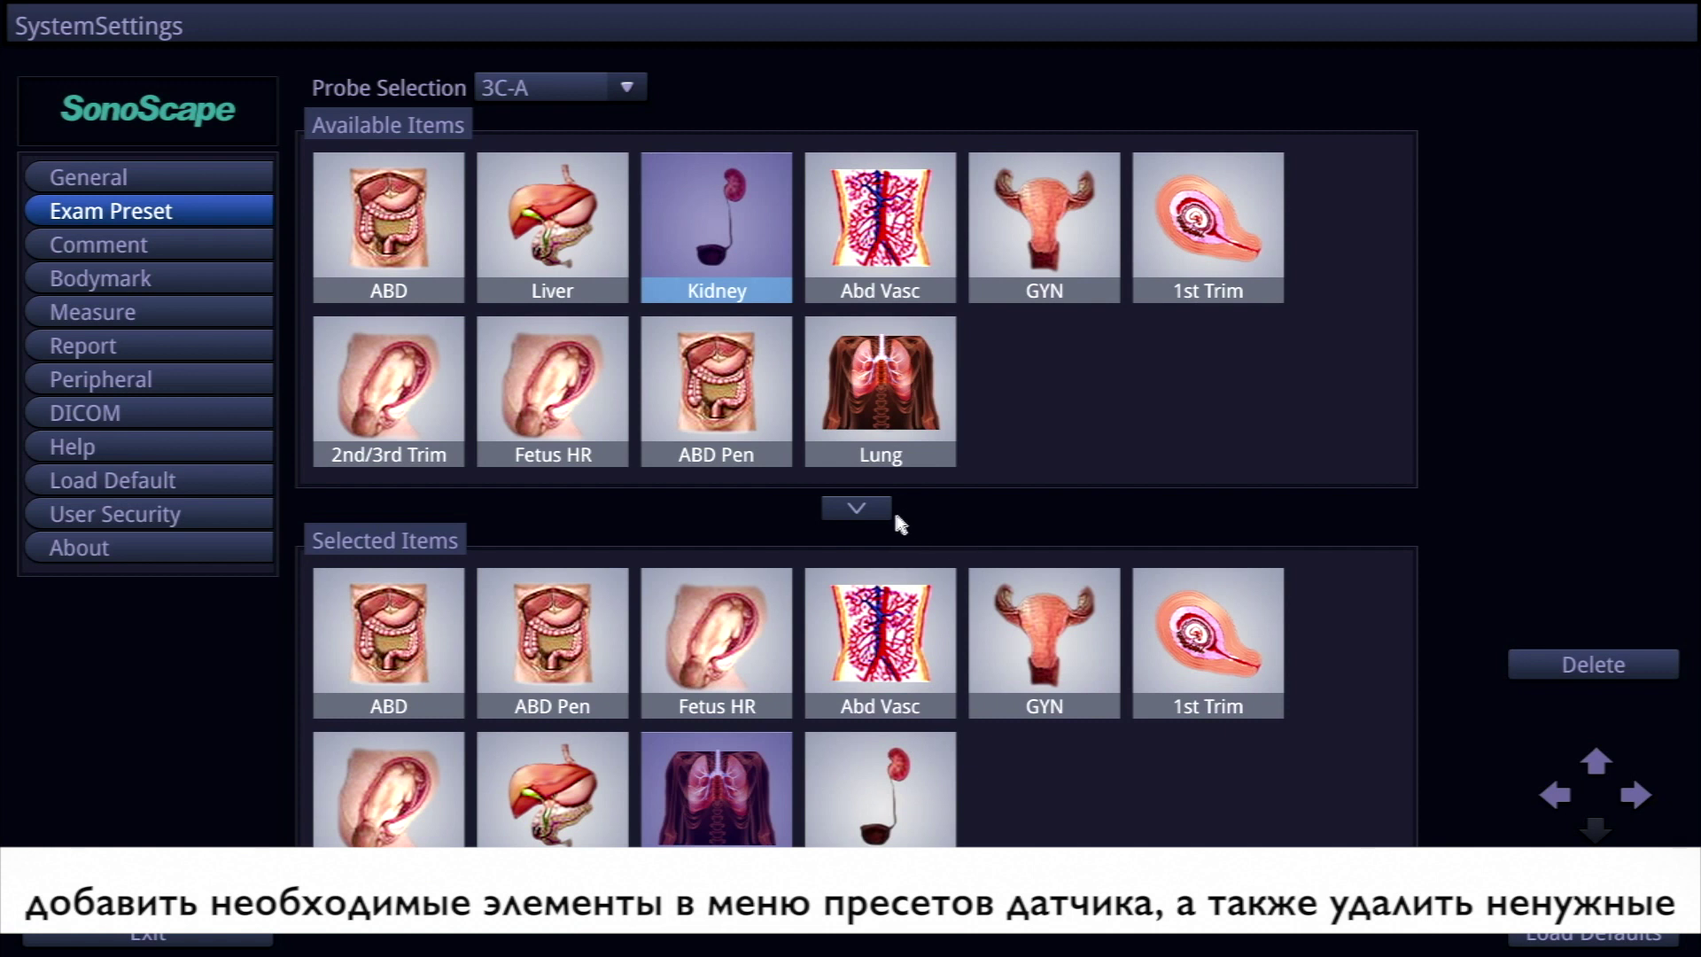
left_click(174, 250)
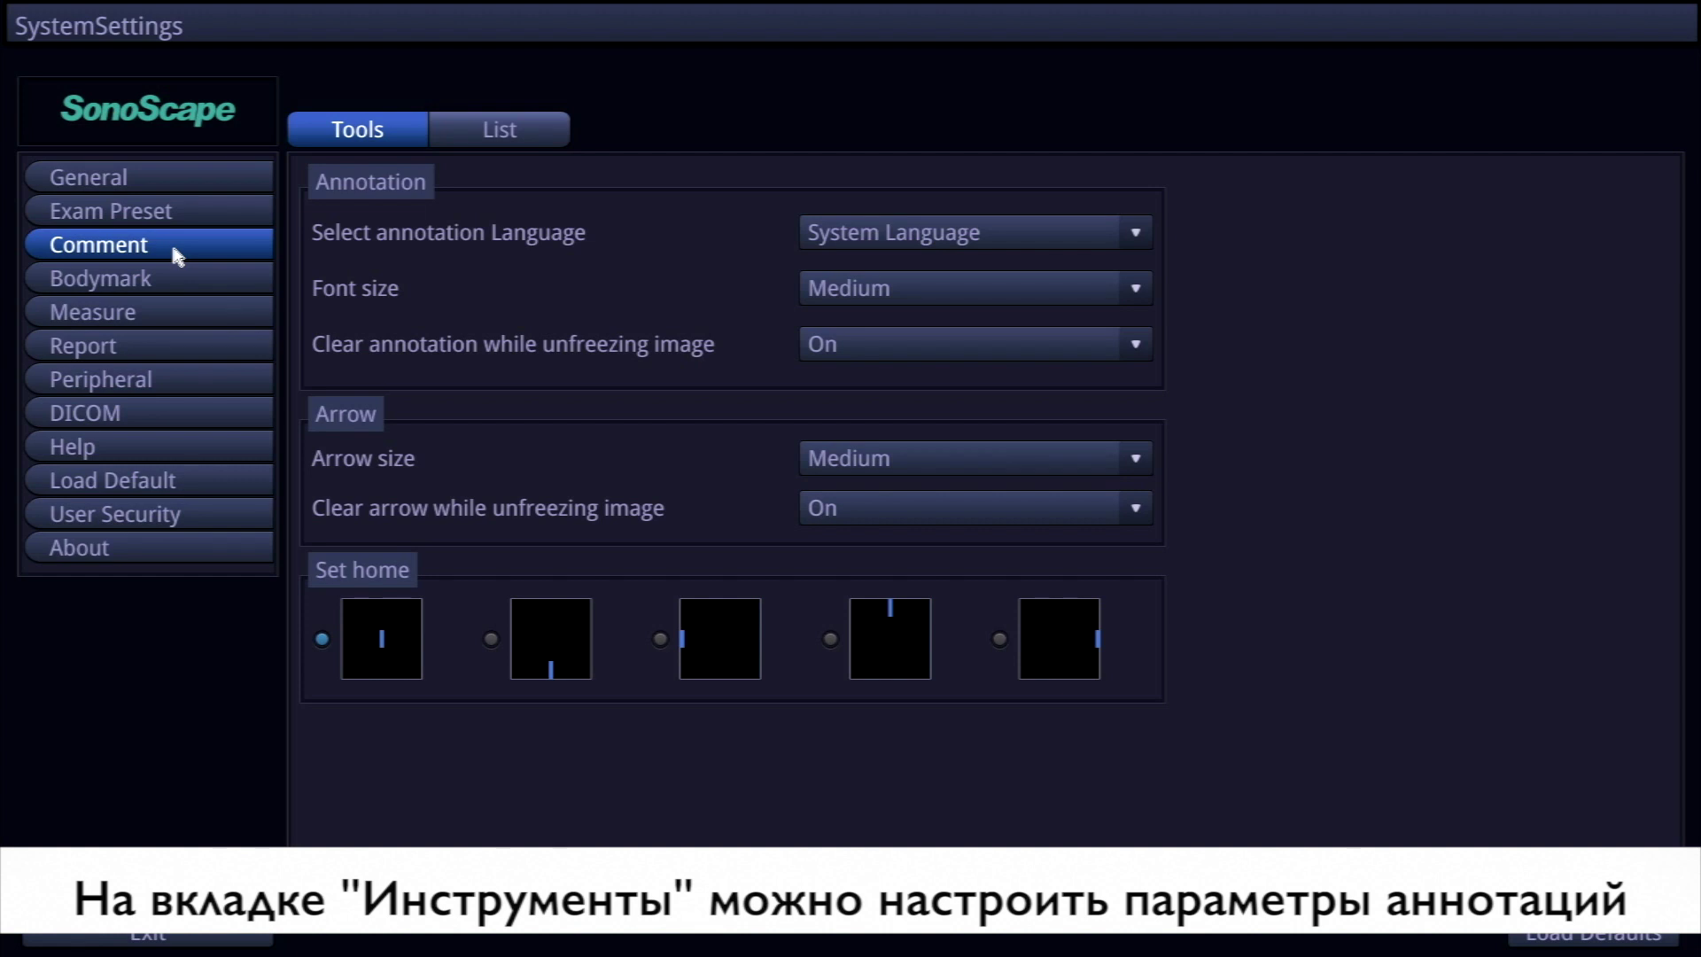
On the Comment List tab with Application OB, add the custom comment 'GOOD' to the library.
left_click(478, 133)
left_click(637, 183)
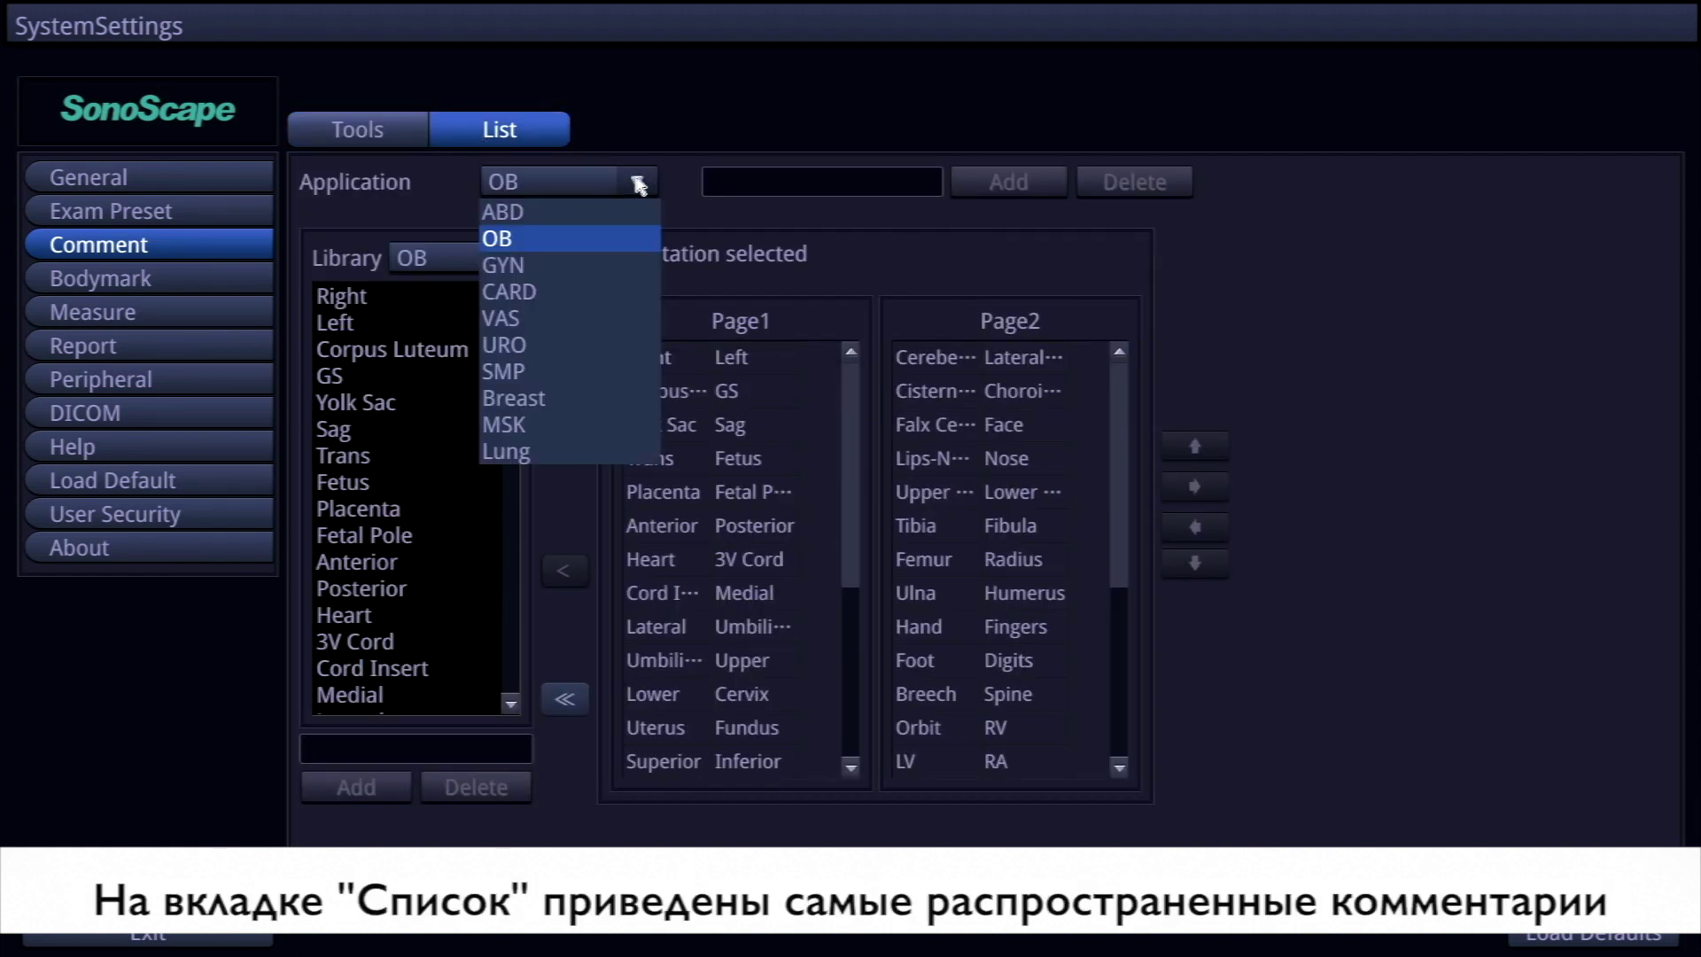
left_click(594, 246)
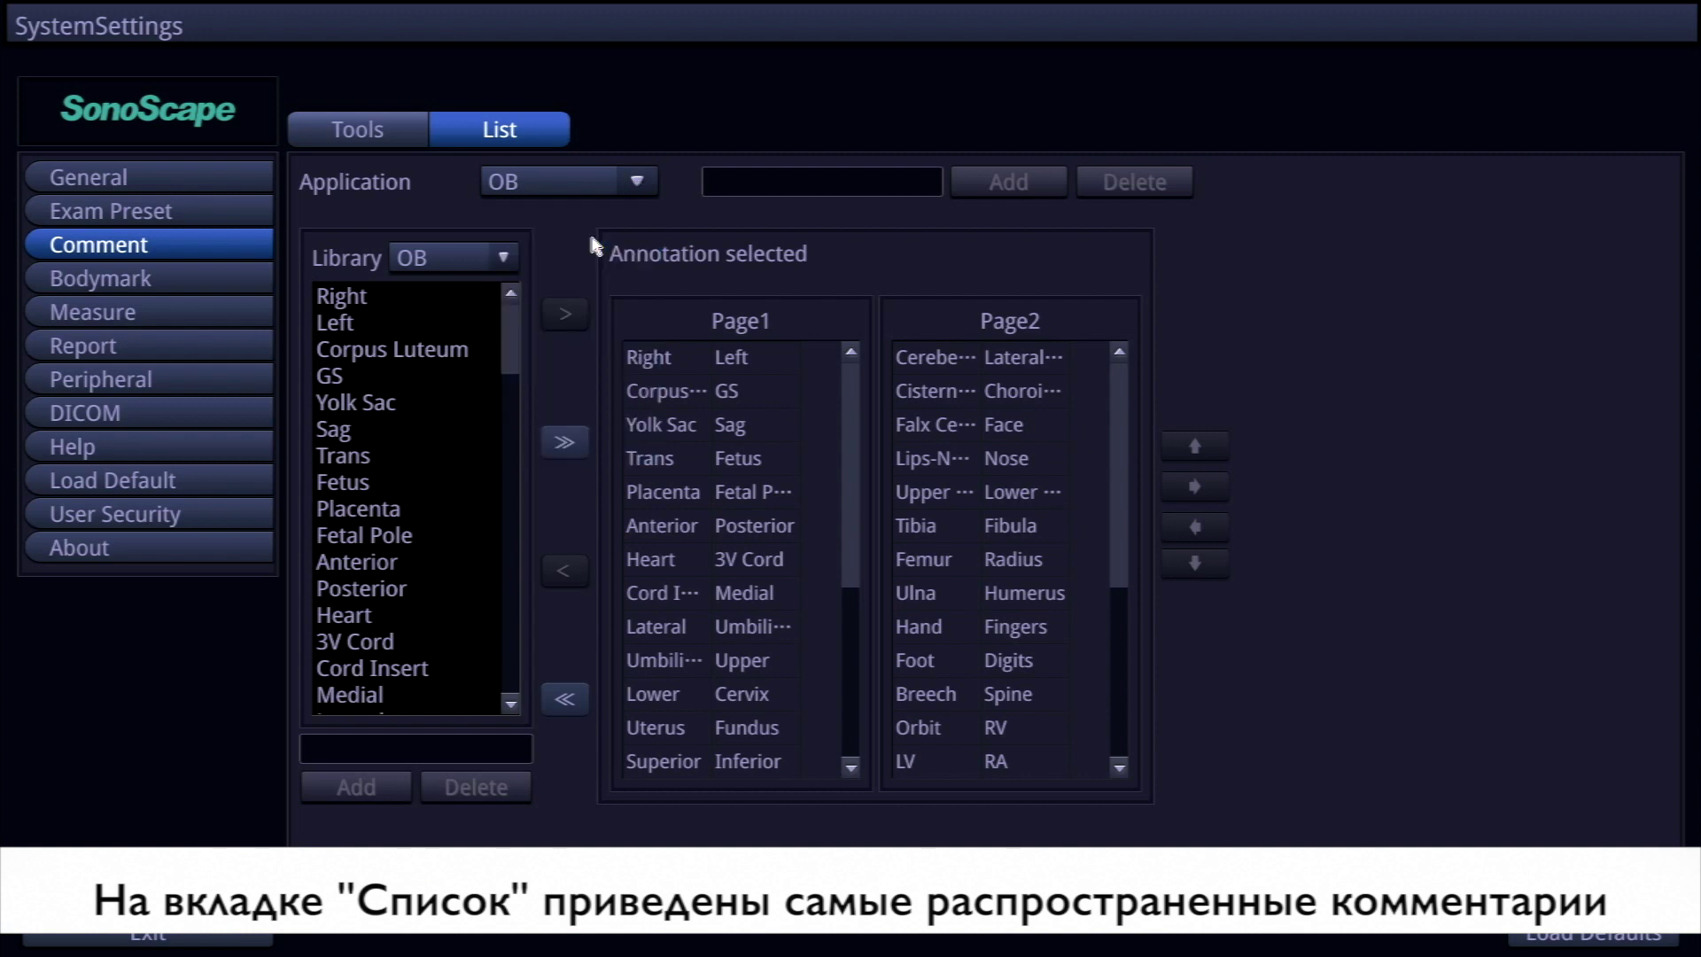
left_click(373, 749)
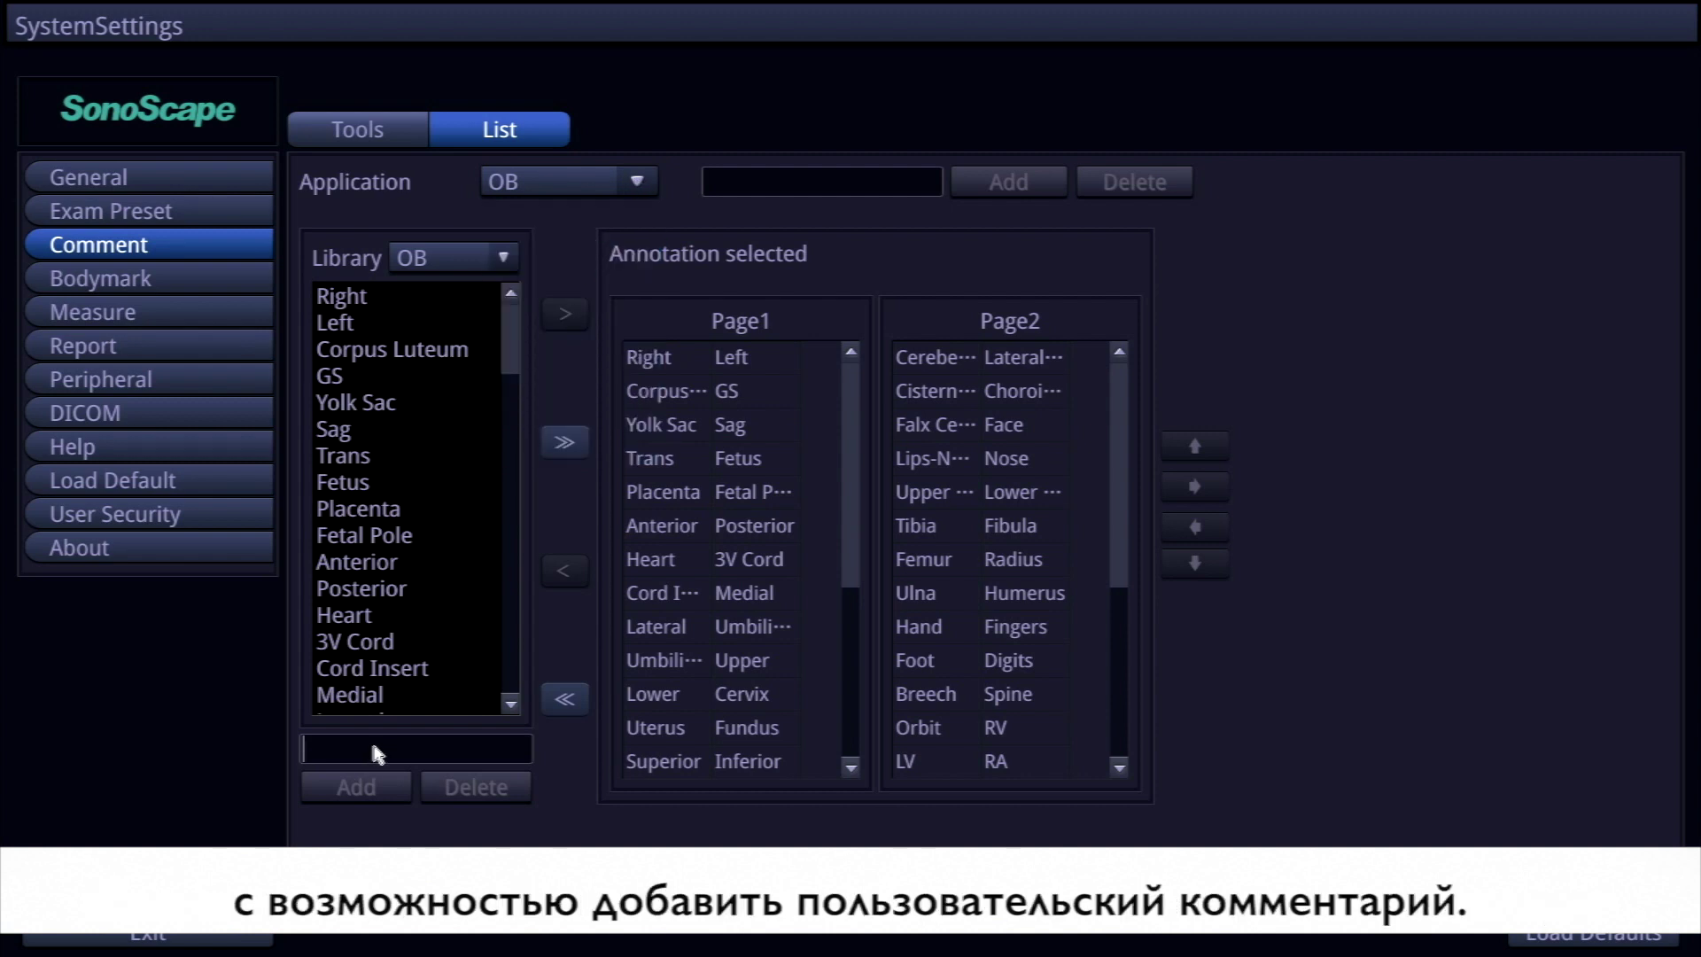
type("GOOD")
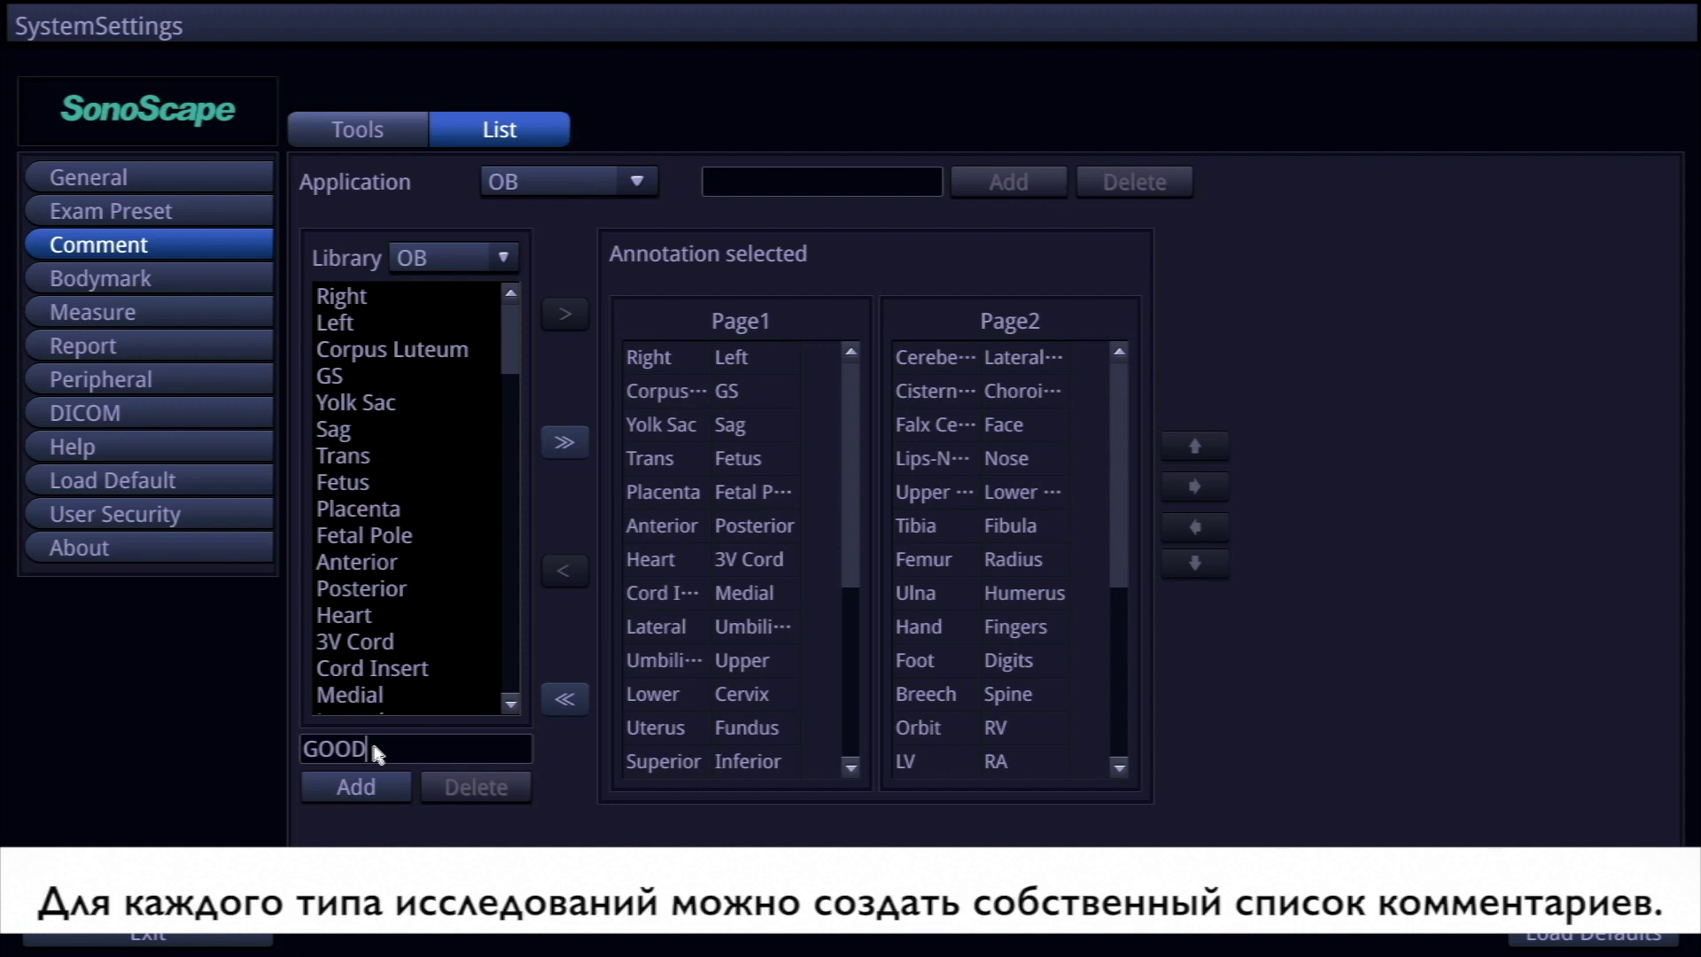
left_click(358, 787)
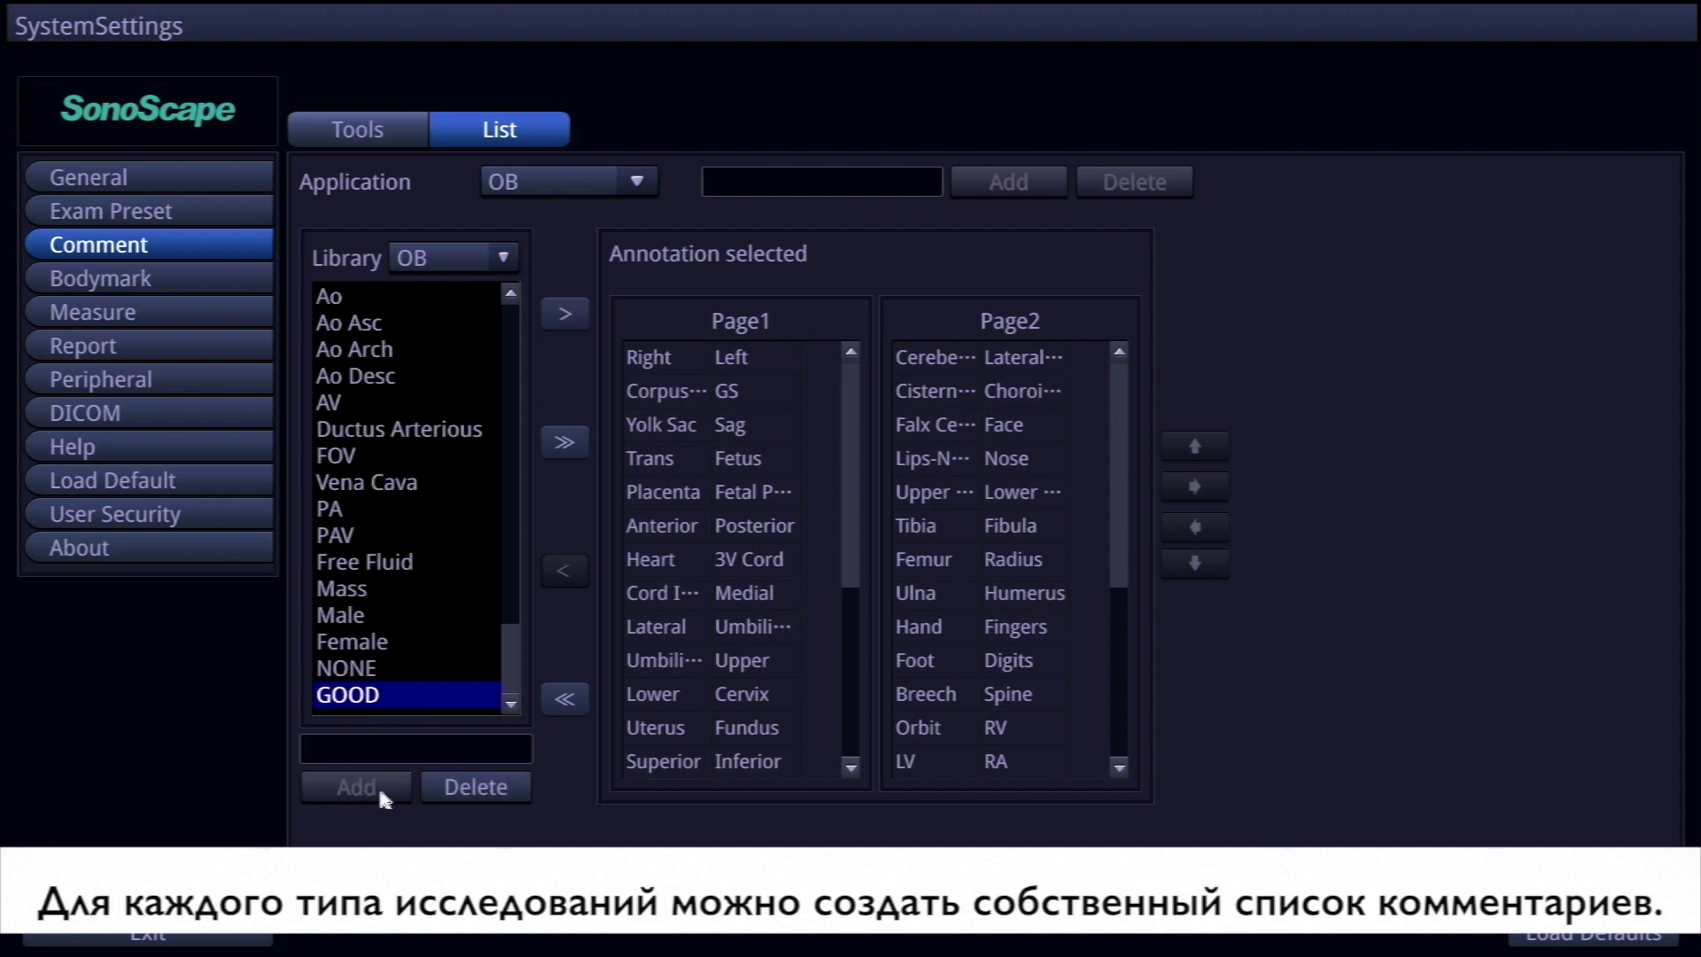
Show the OB bodymarks on the Bodymark page, then move on to the Measure settings.
left_click(135, 282)
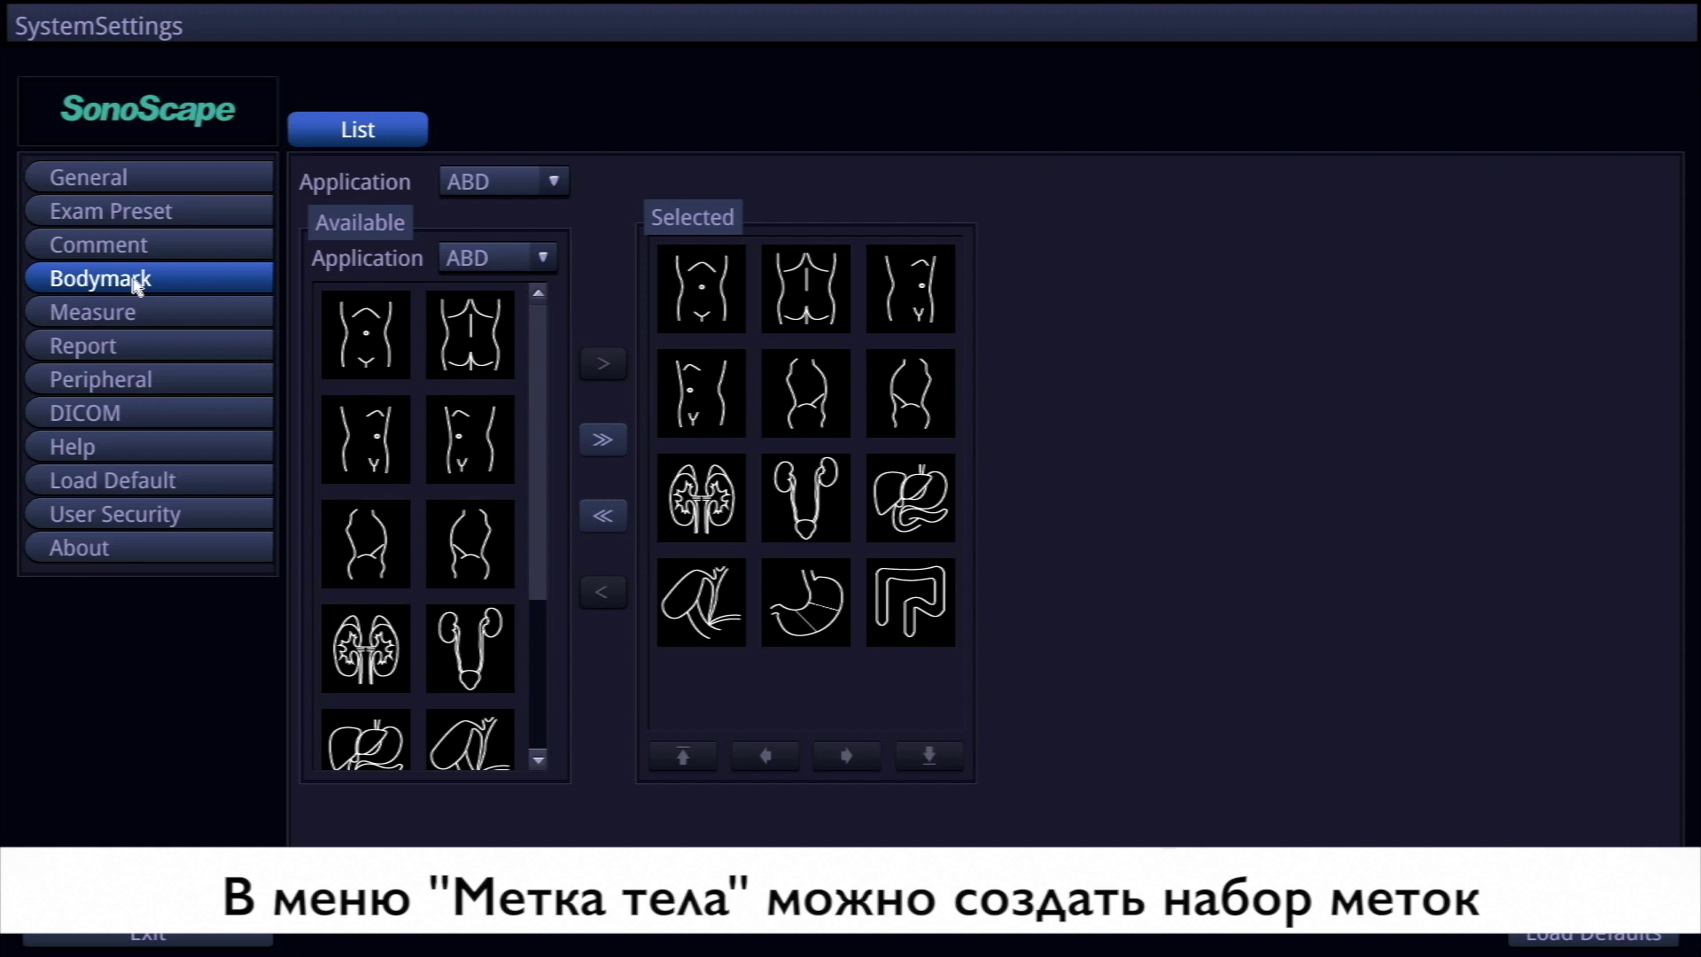
left_click(550, 182)
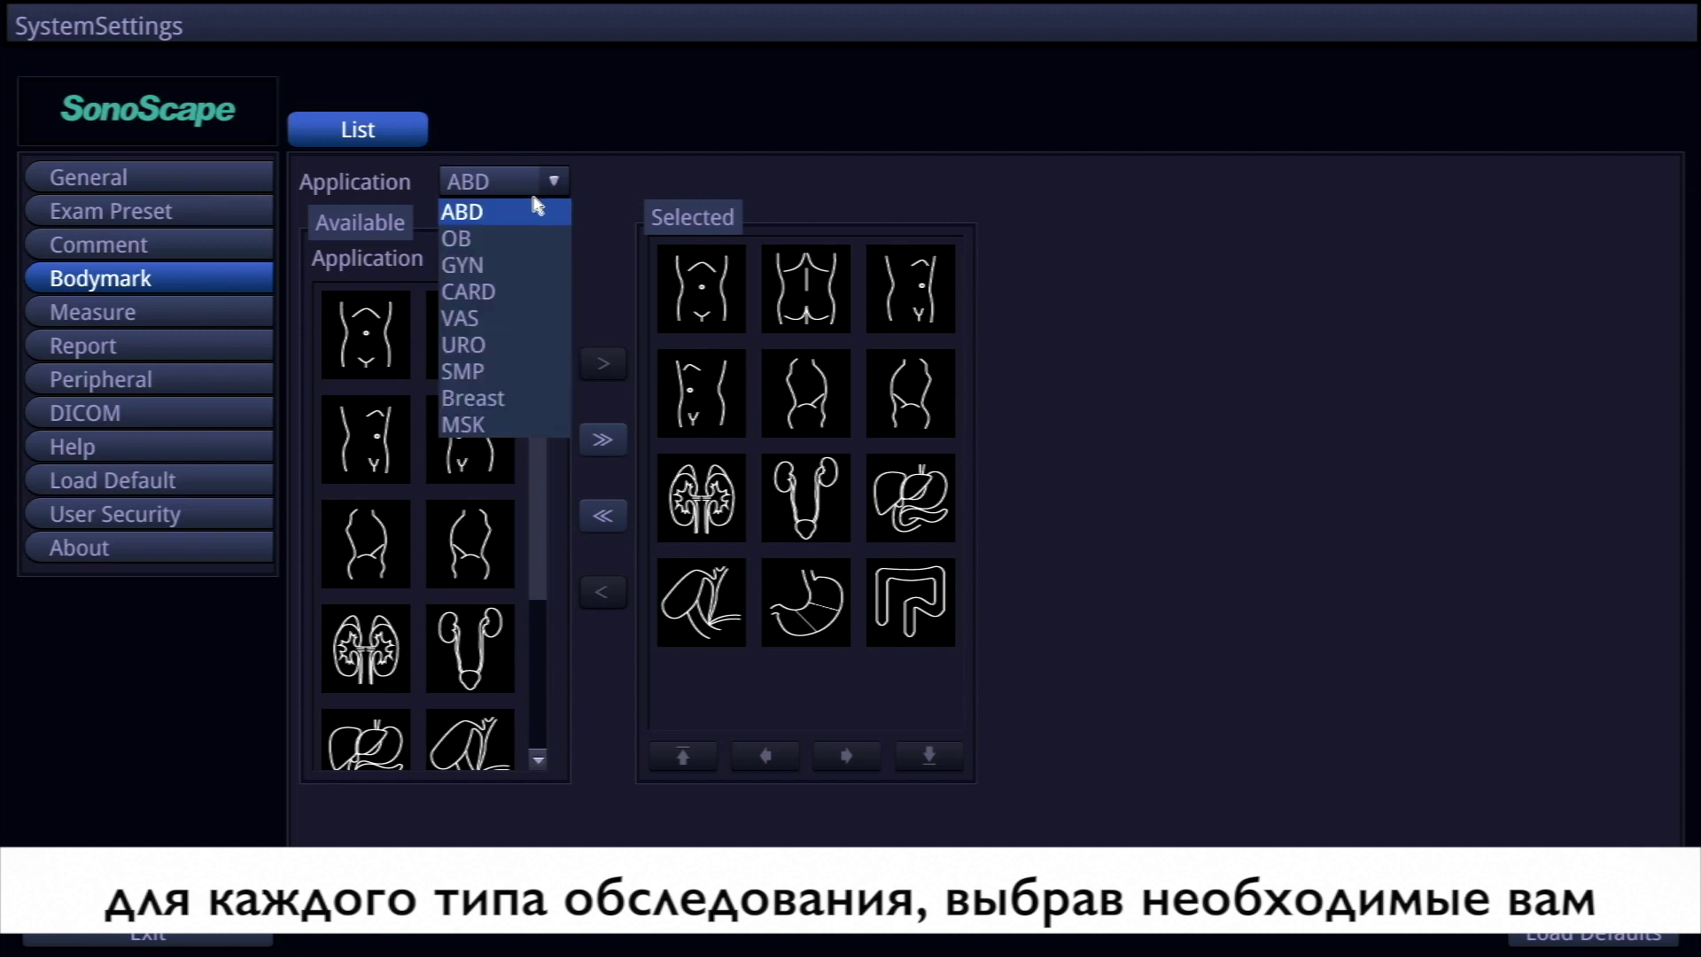
left_click(509, 245)
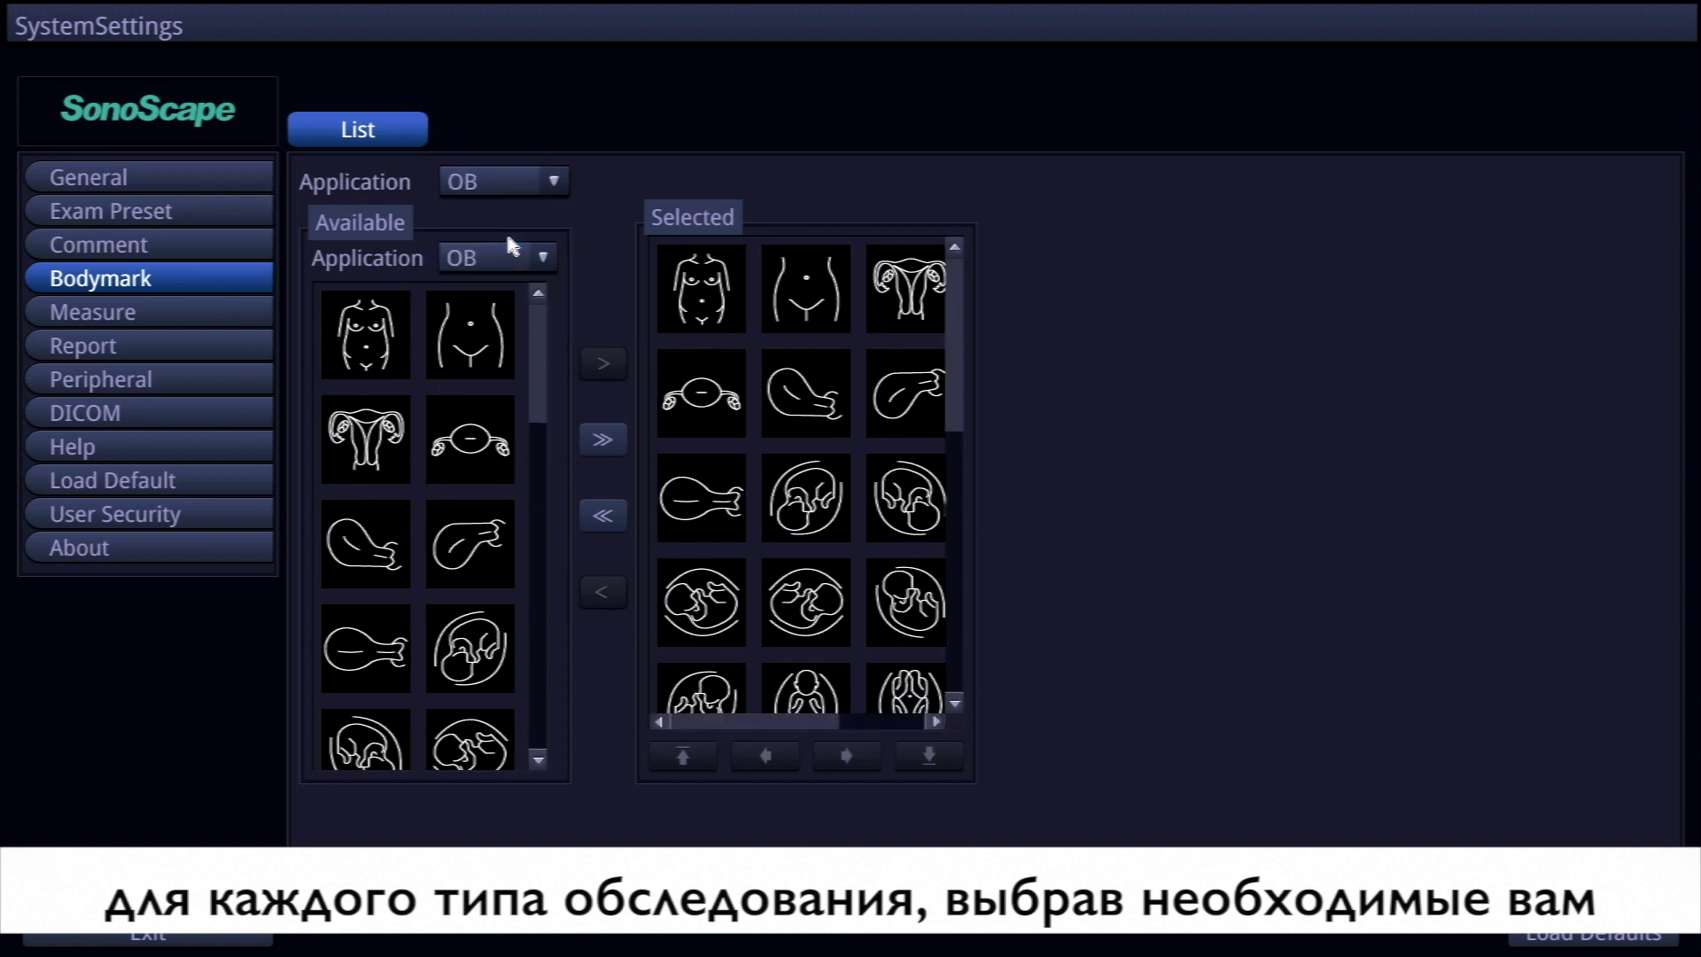
left_click(168, 321)
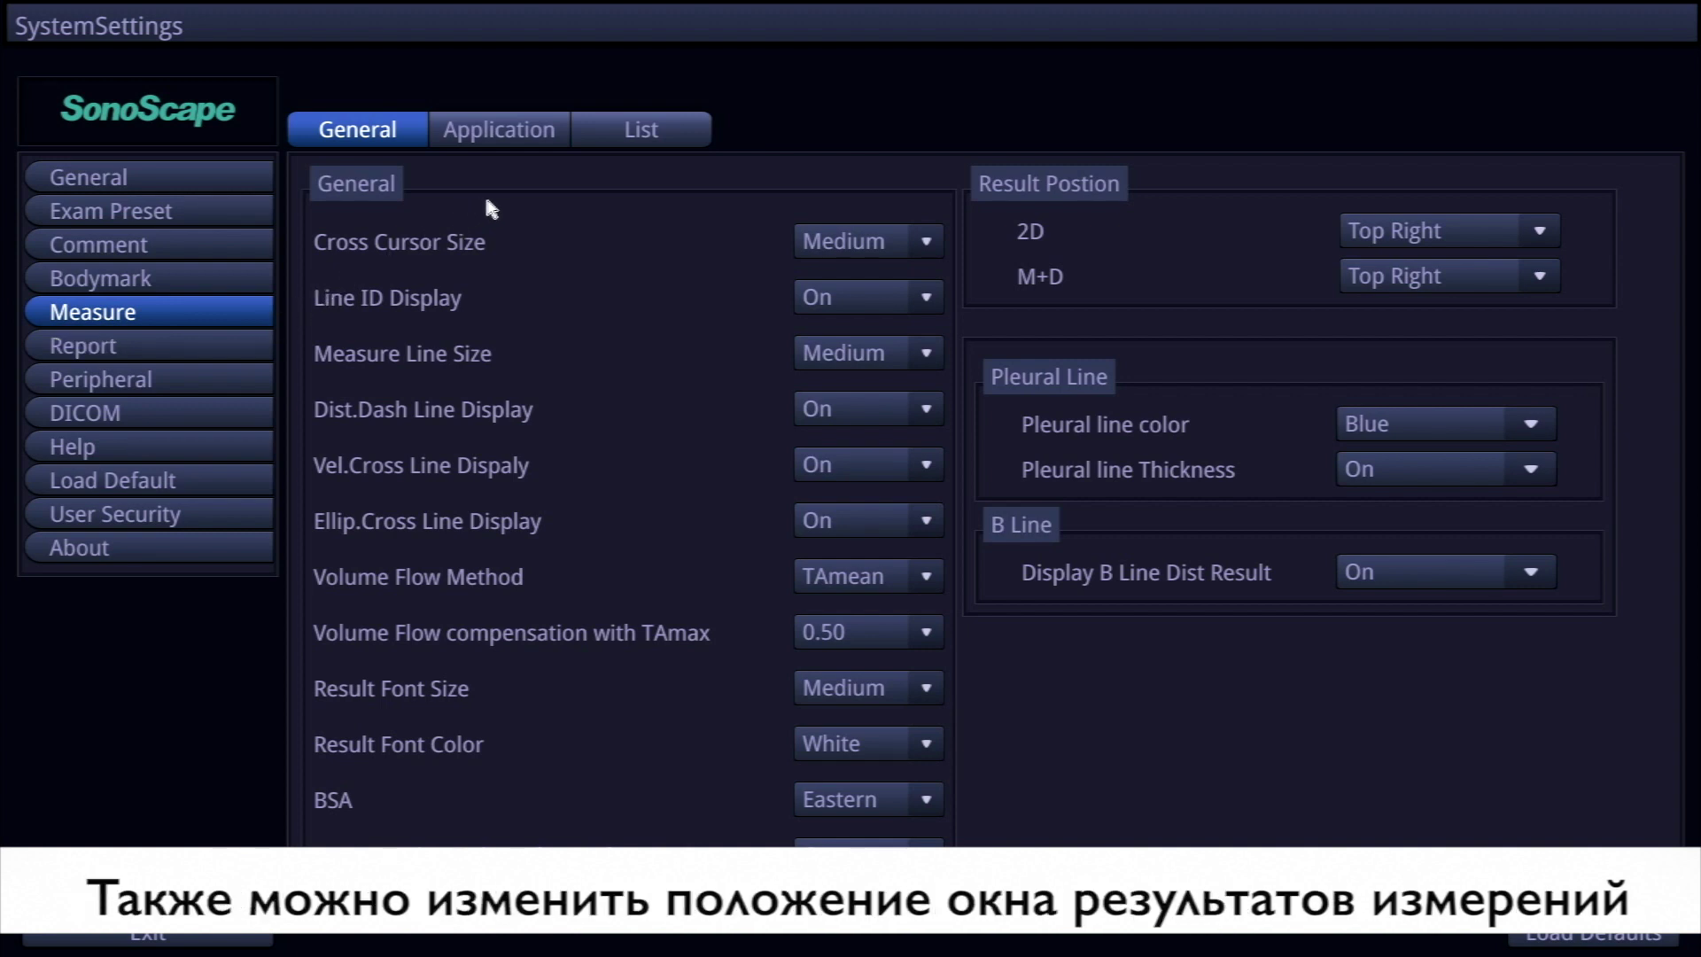
View the OB application measurement settings, checking the EFW estimation formula list without changing it.
left_click(493, 134)
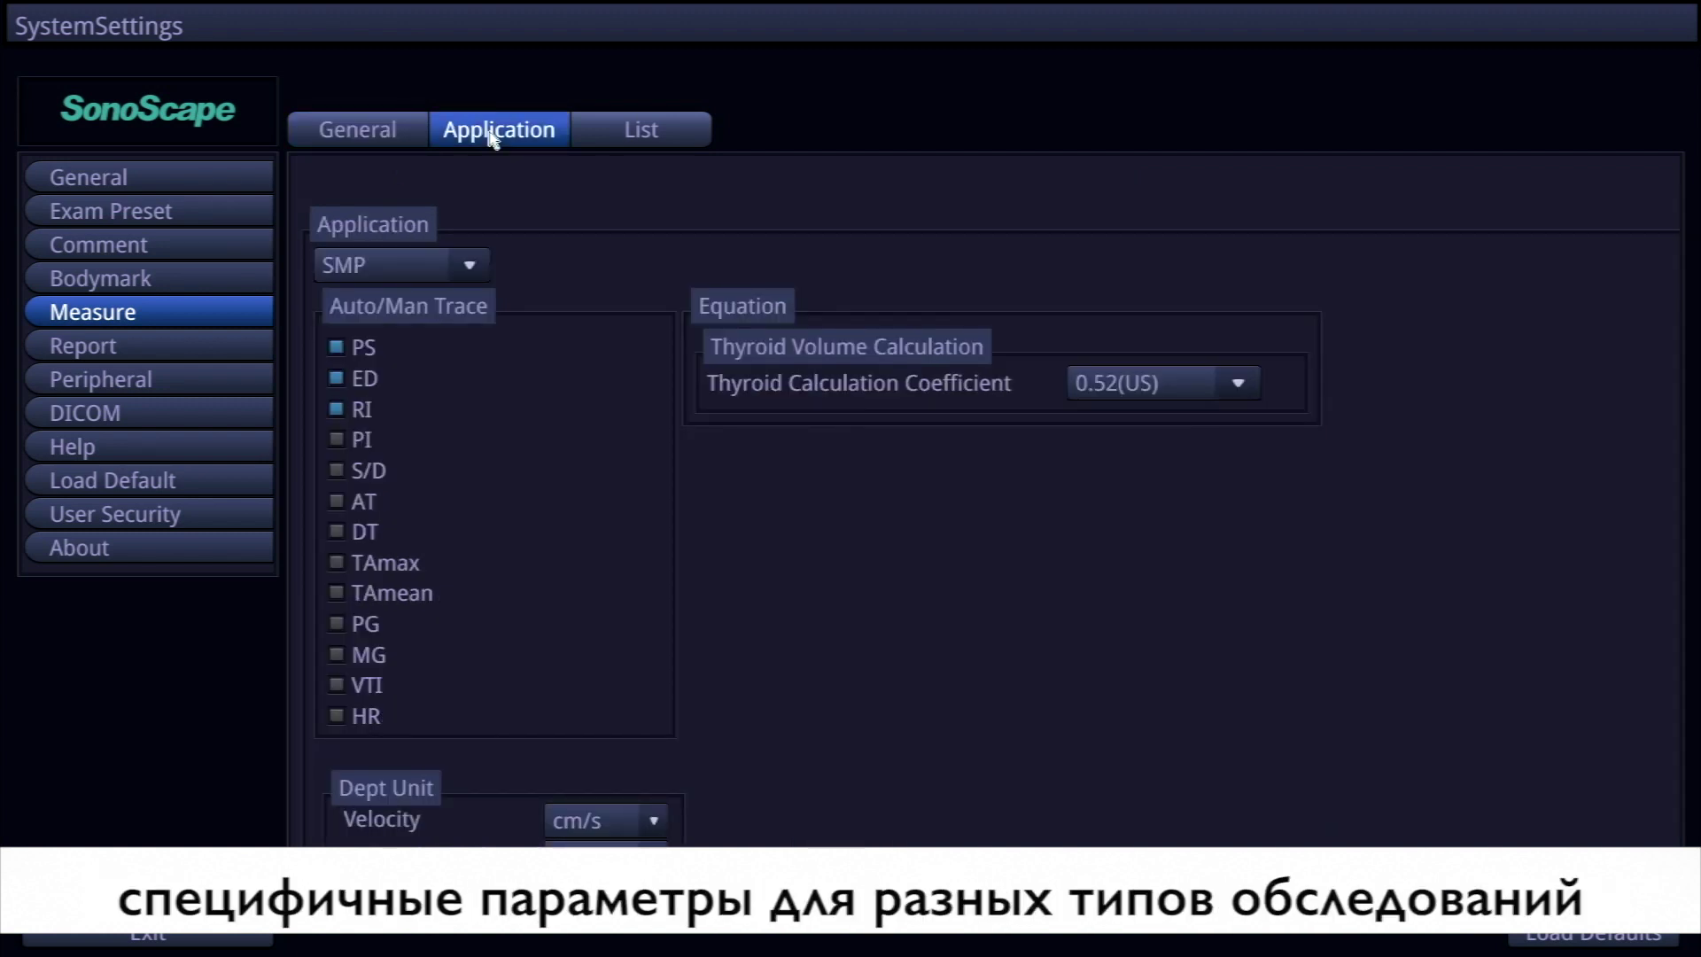
left_click(467, 270)
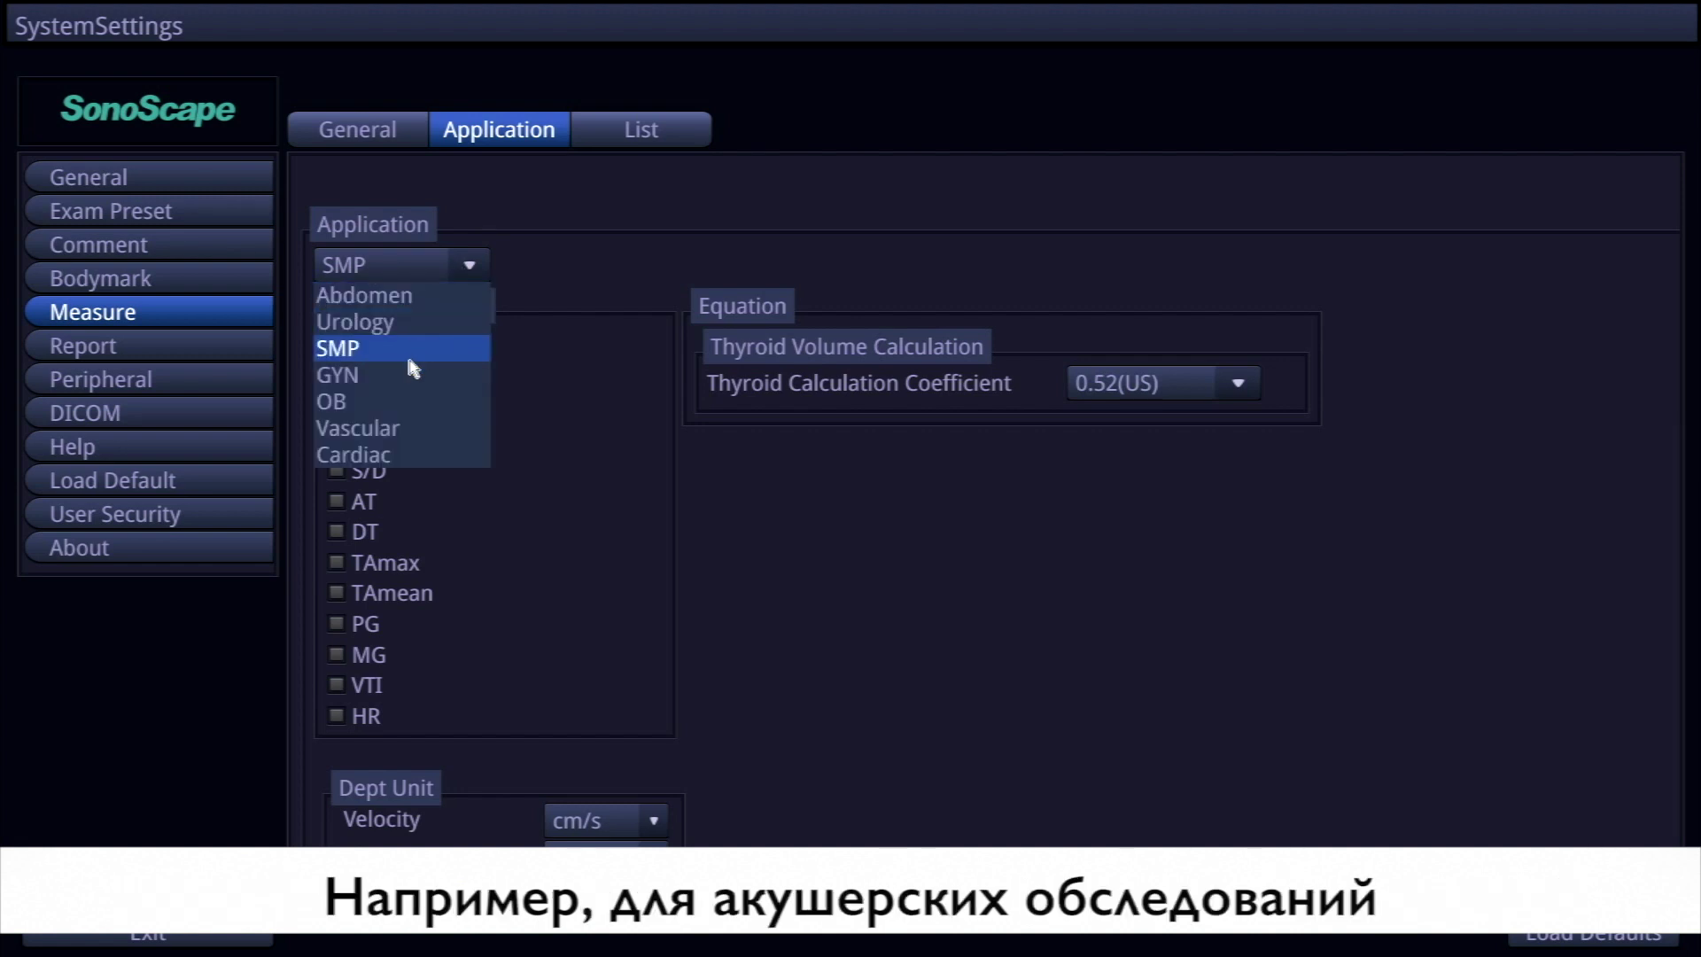
left_click(377, 400)
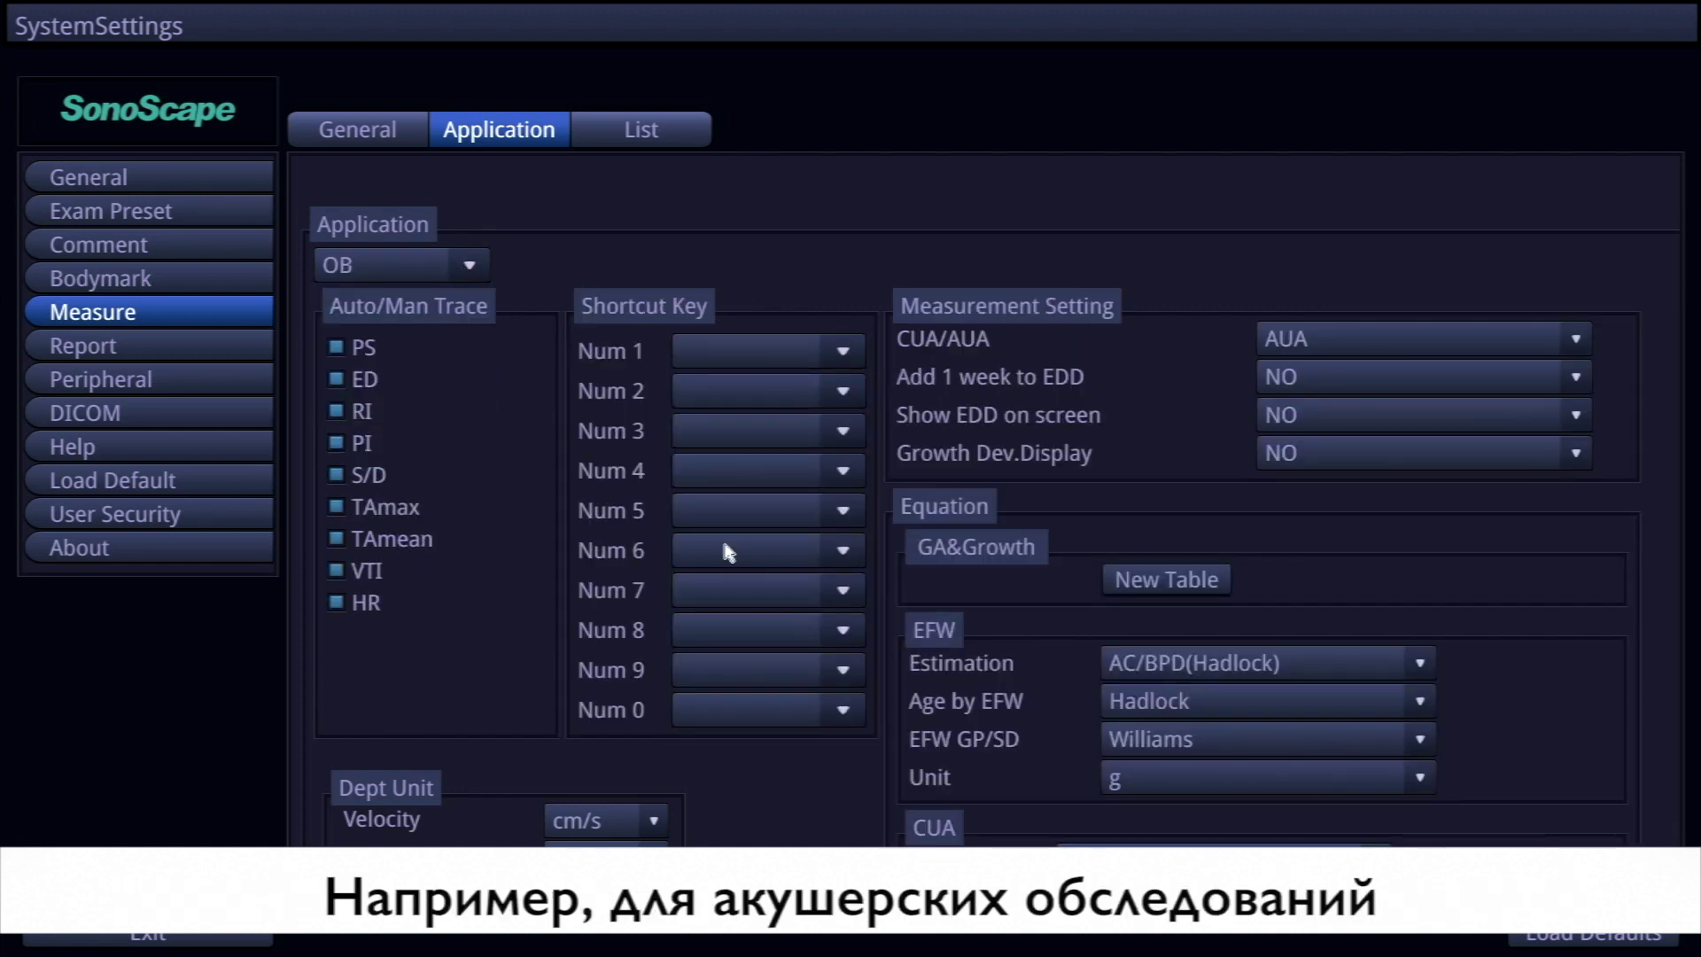
left_click(1419, 664)
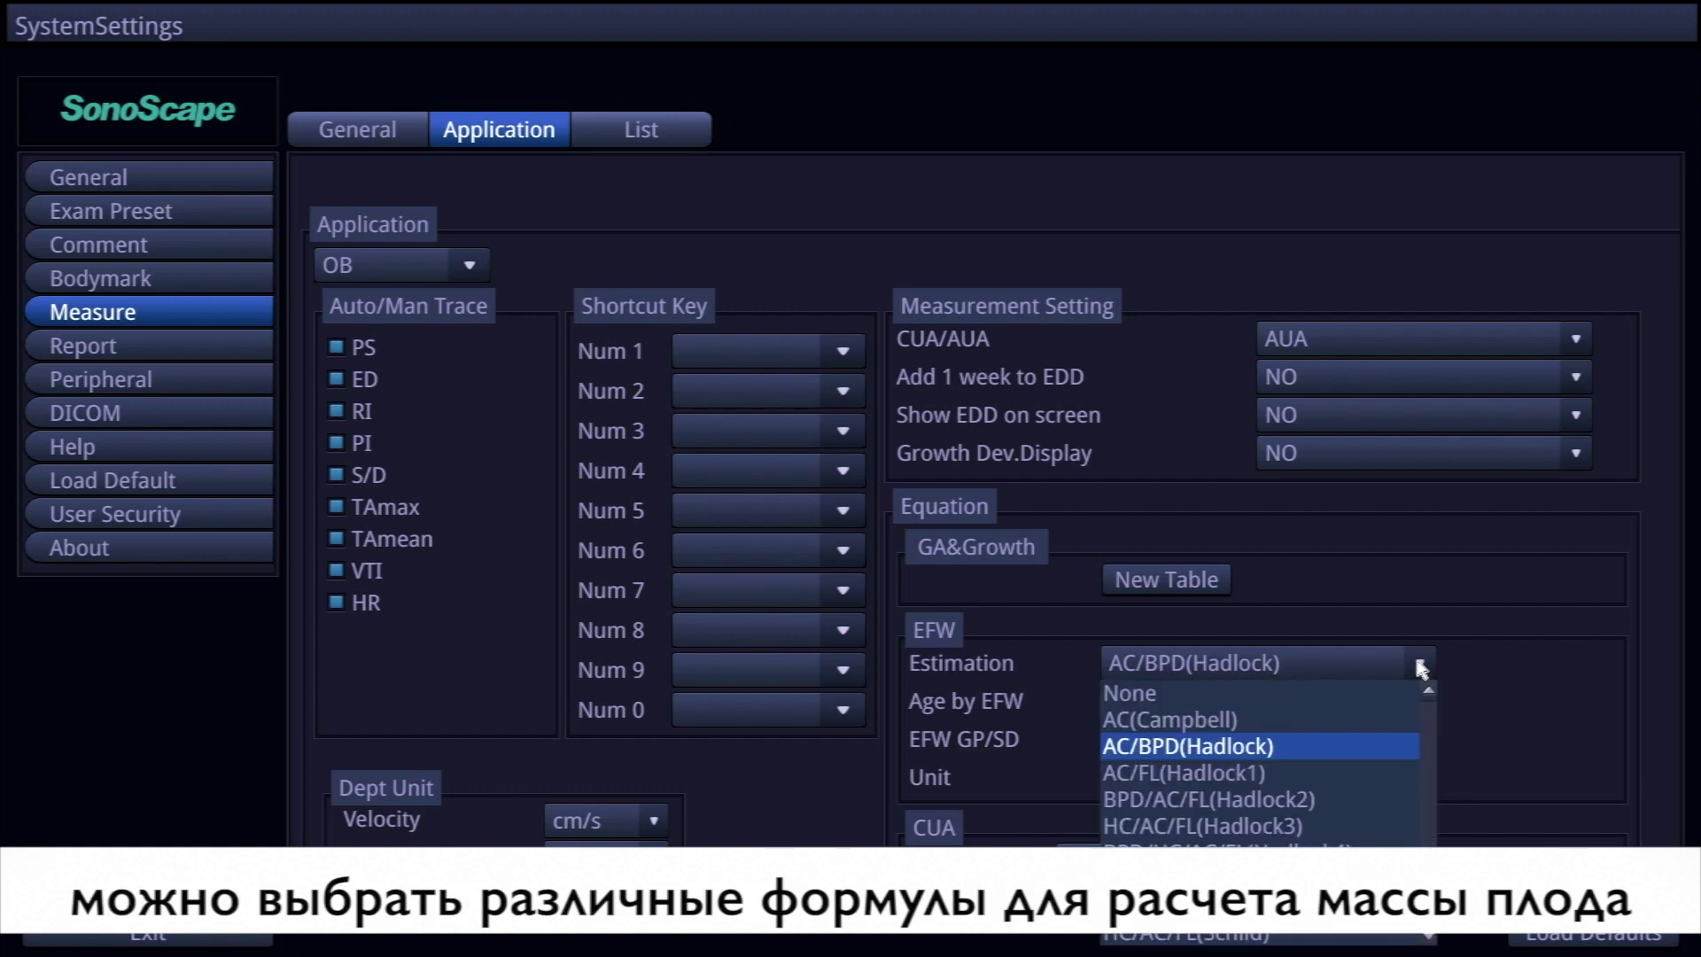
left_click(1420, 665)
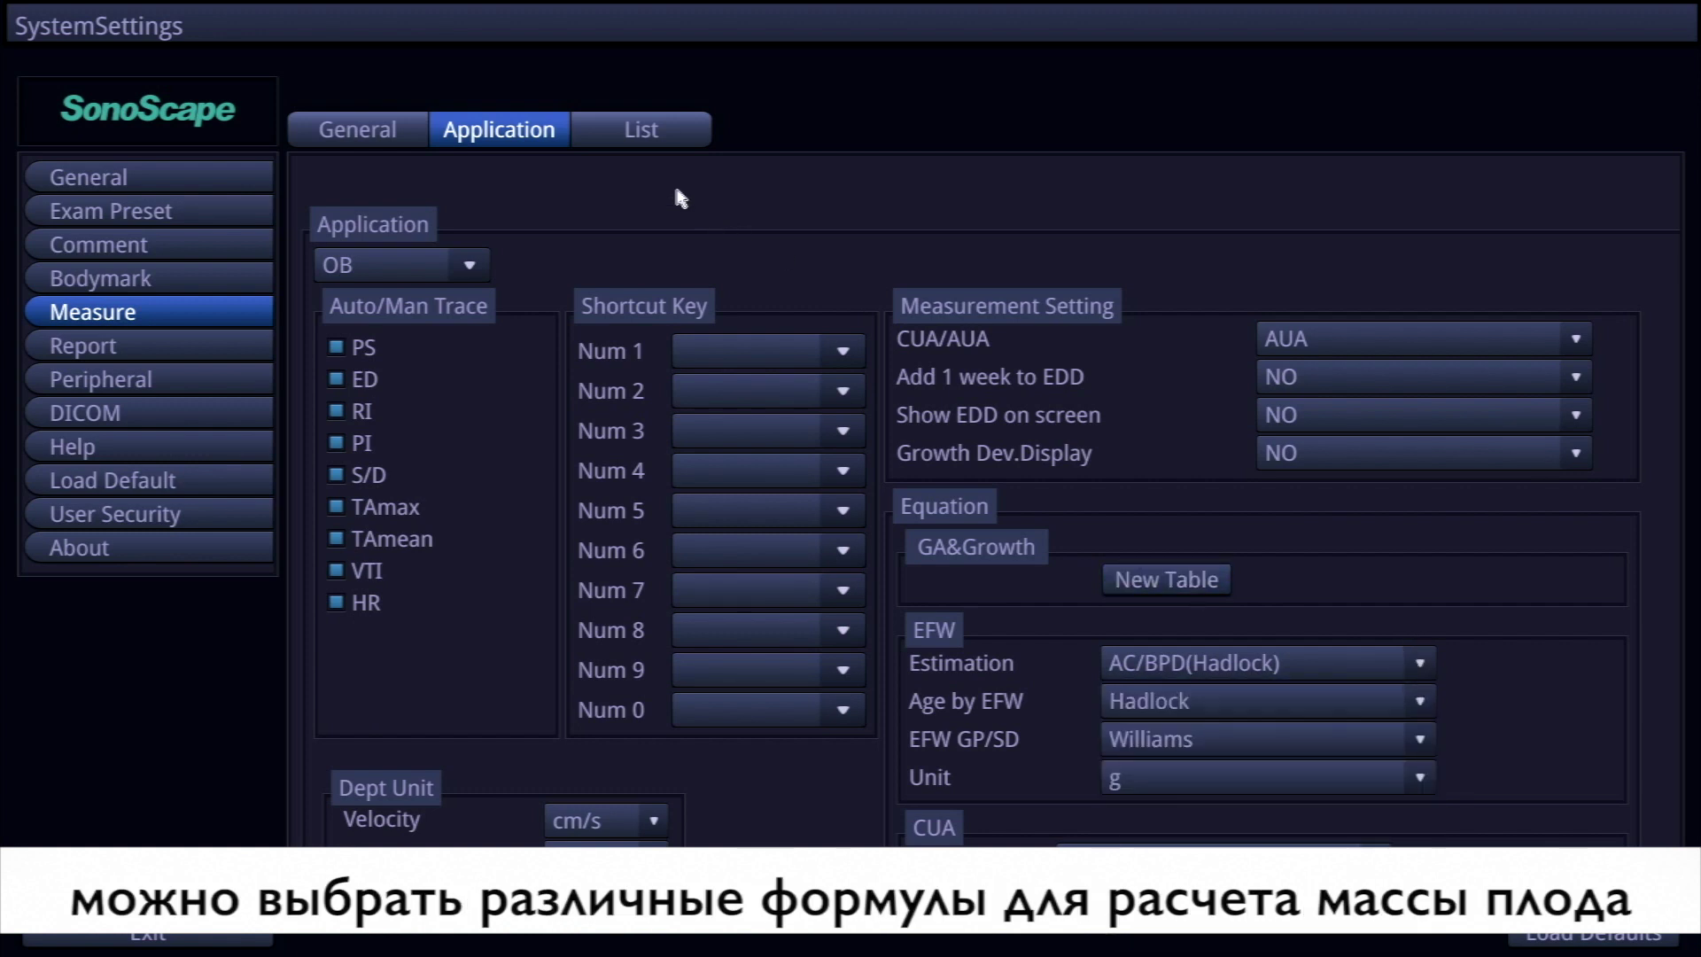
On the Measure List tab, show OB caliper items and briefly open then close the Add library.
left_click(641, 130)
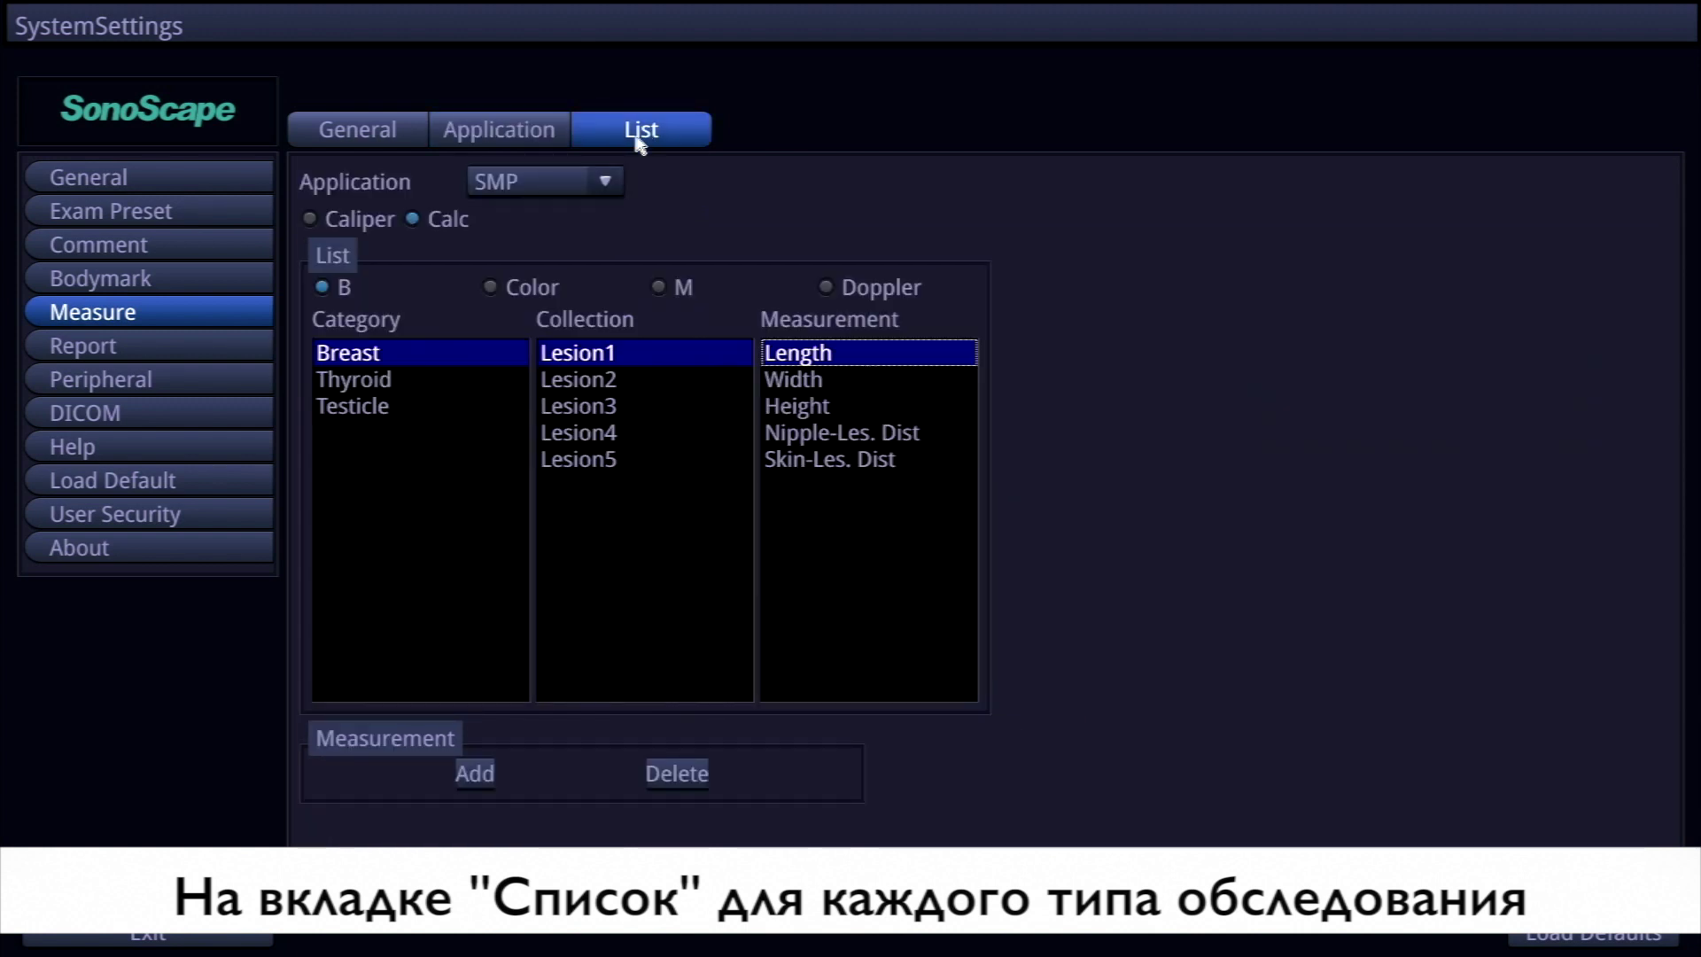
left_click(606, 184)
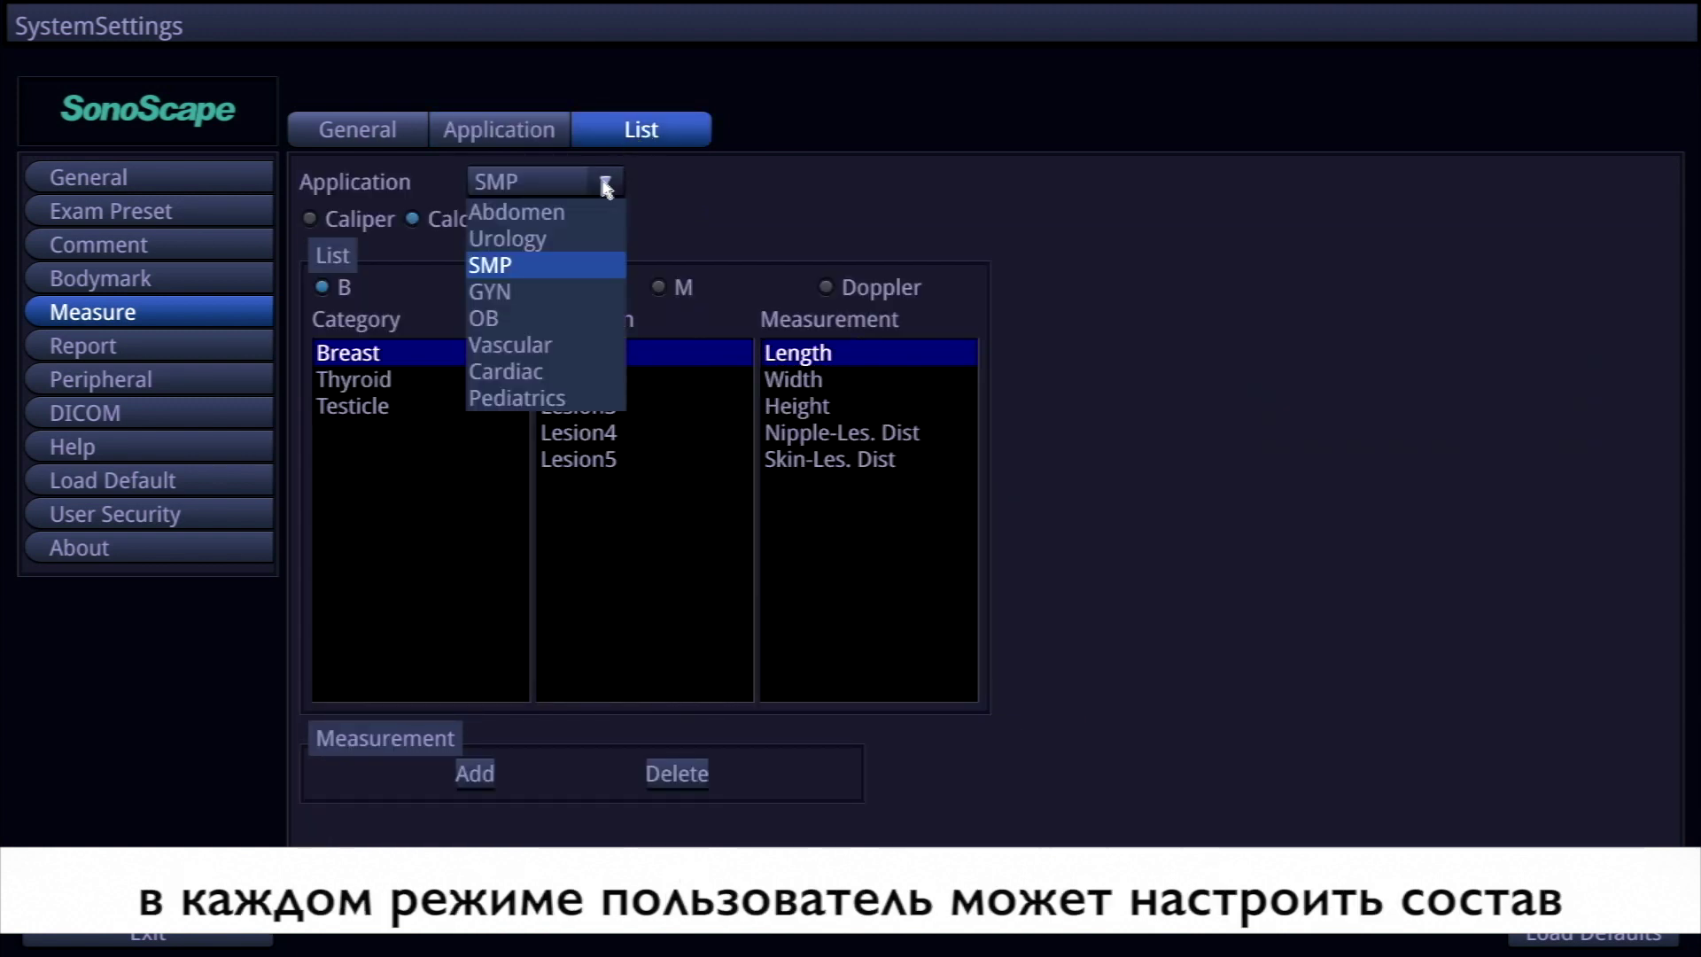
left_click(543, 315)
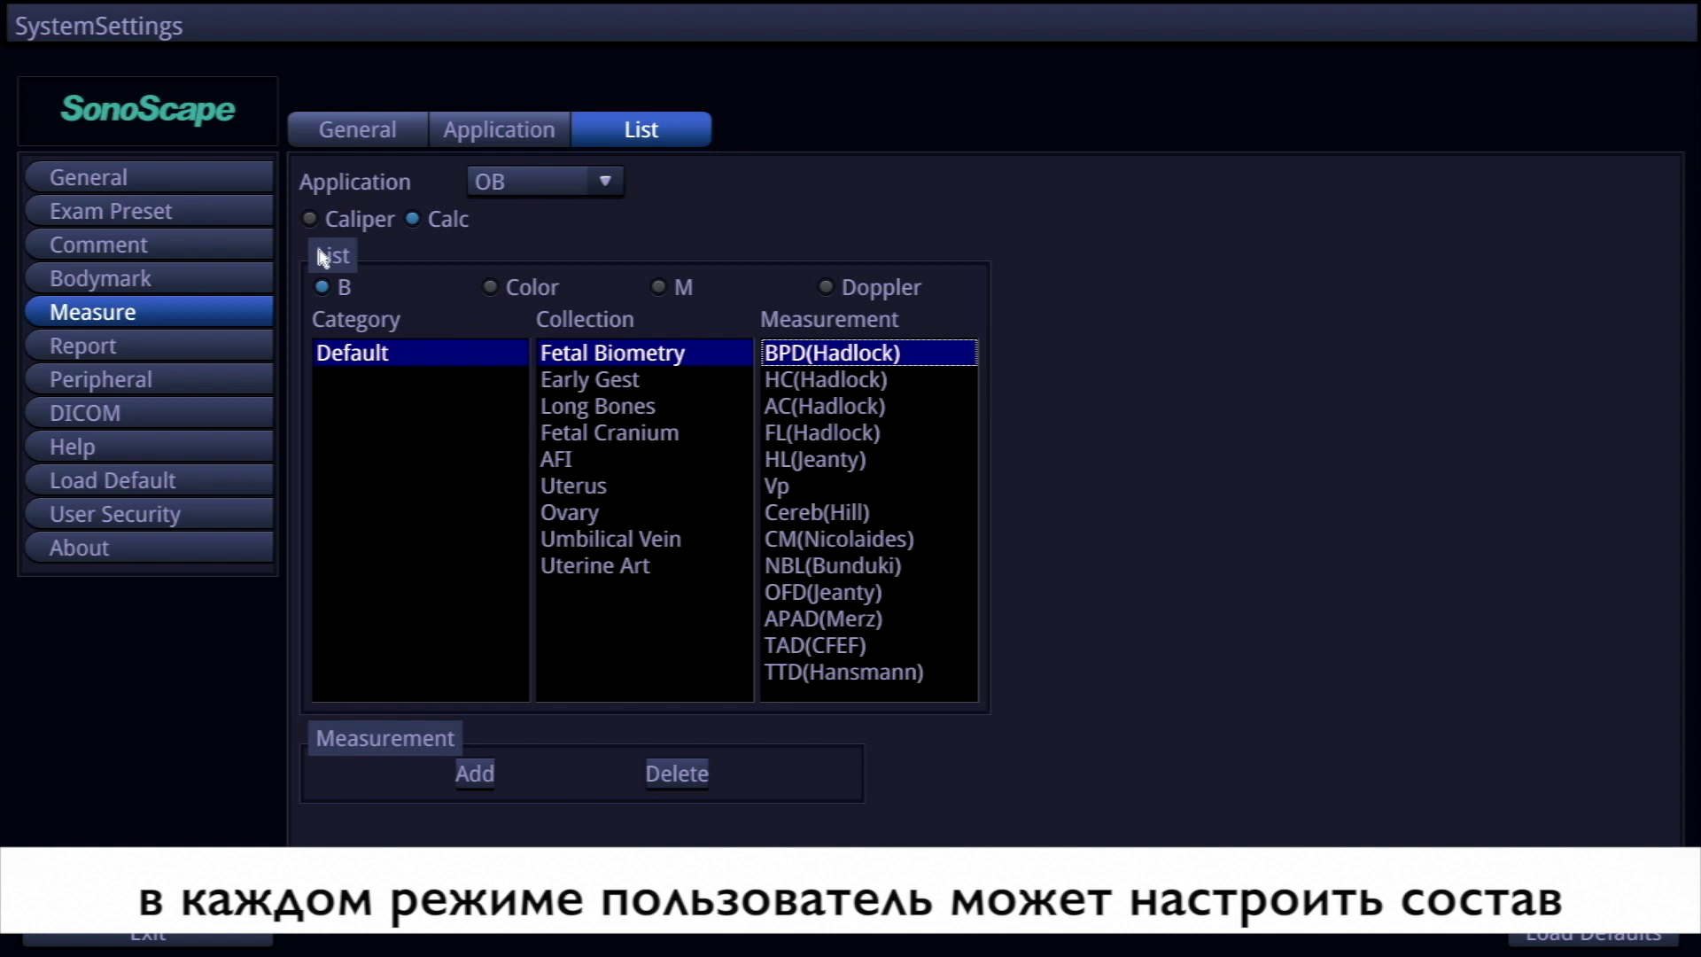
left_click(310, 219)
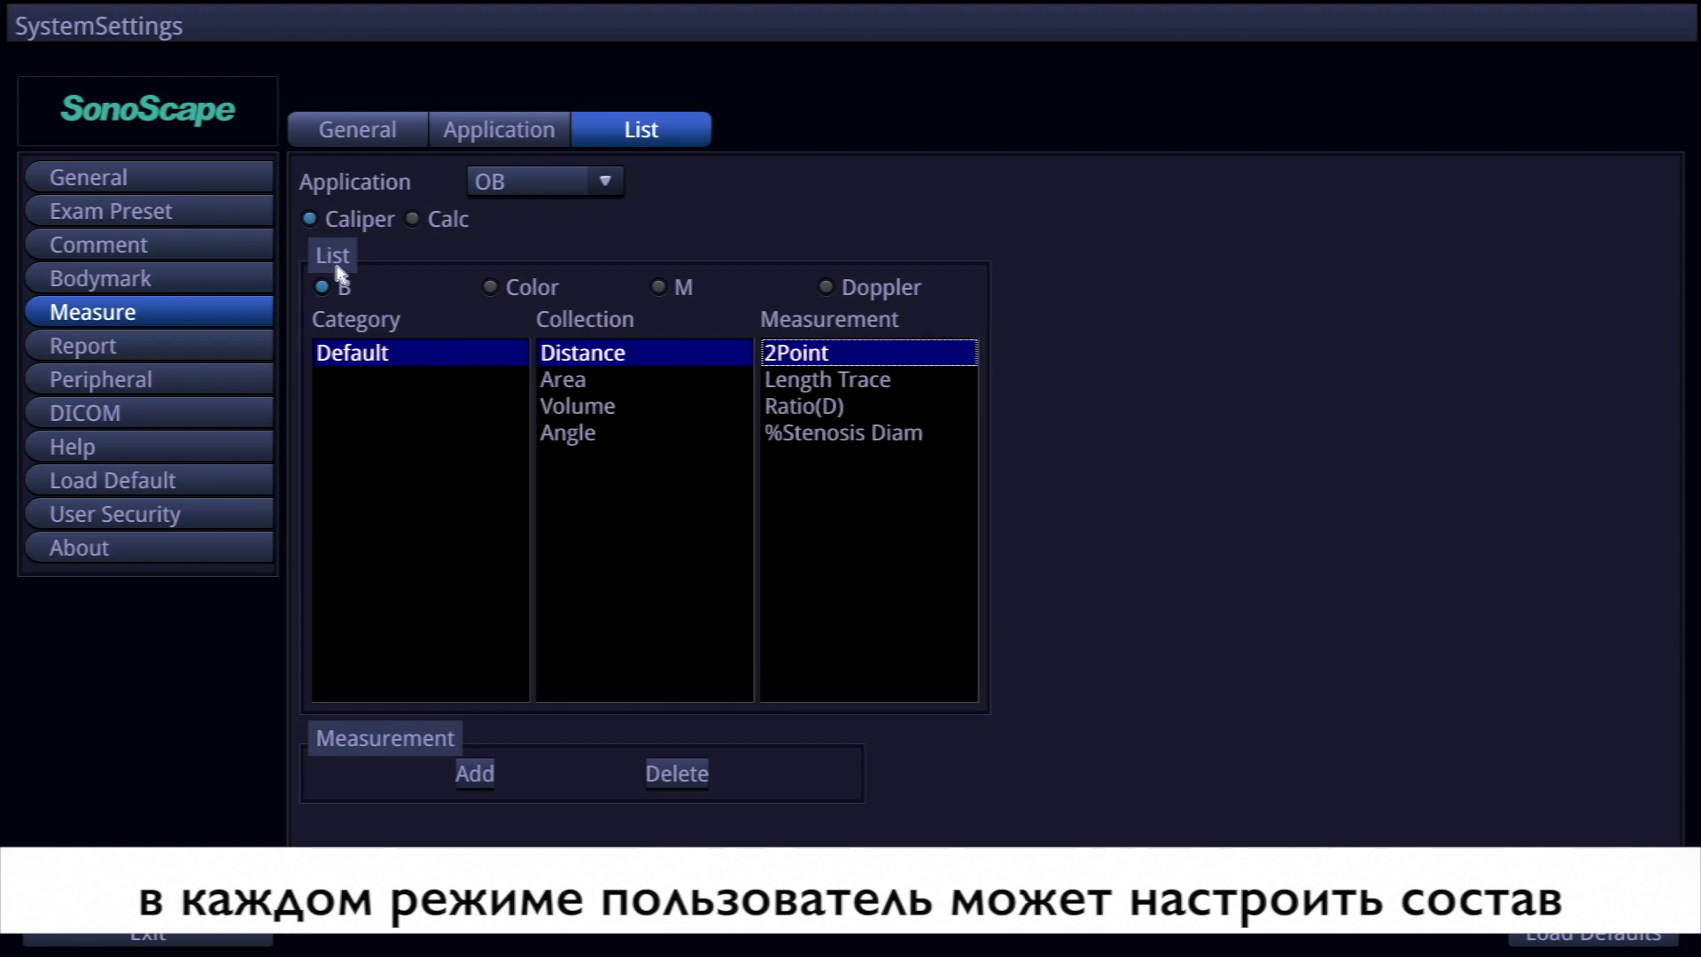
left_click(474, 773)
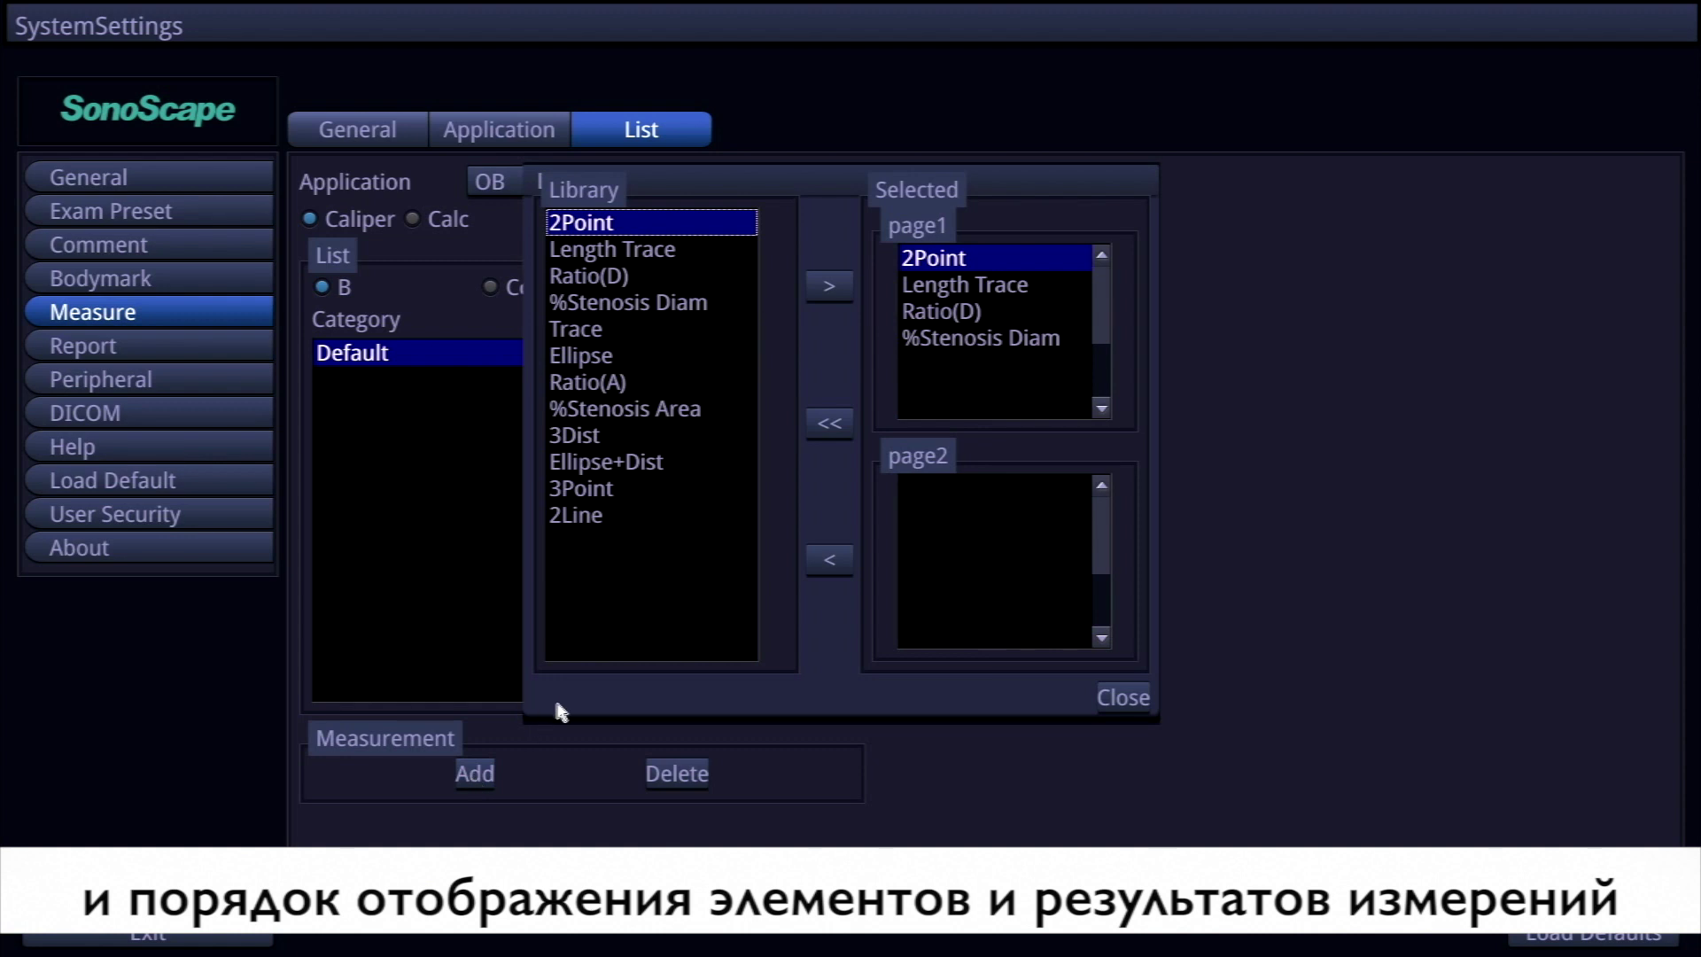
left_click(1121, 697)
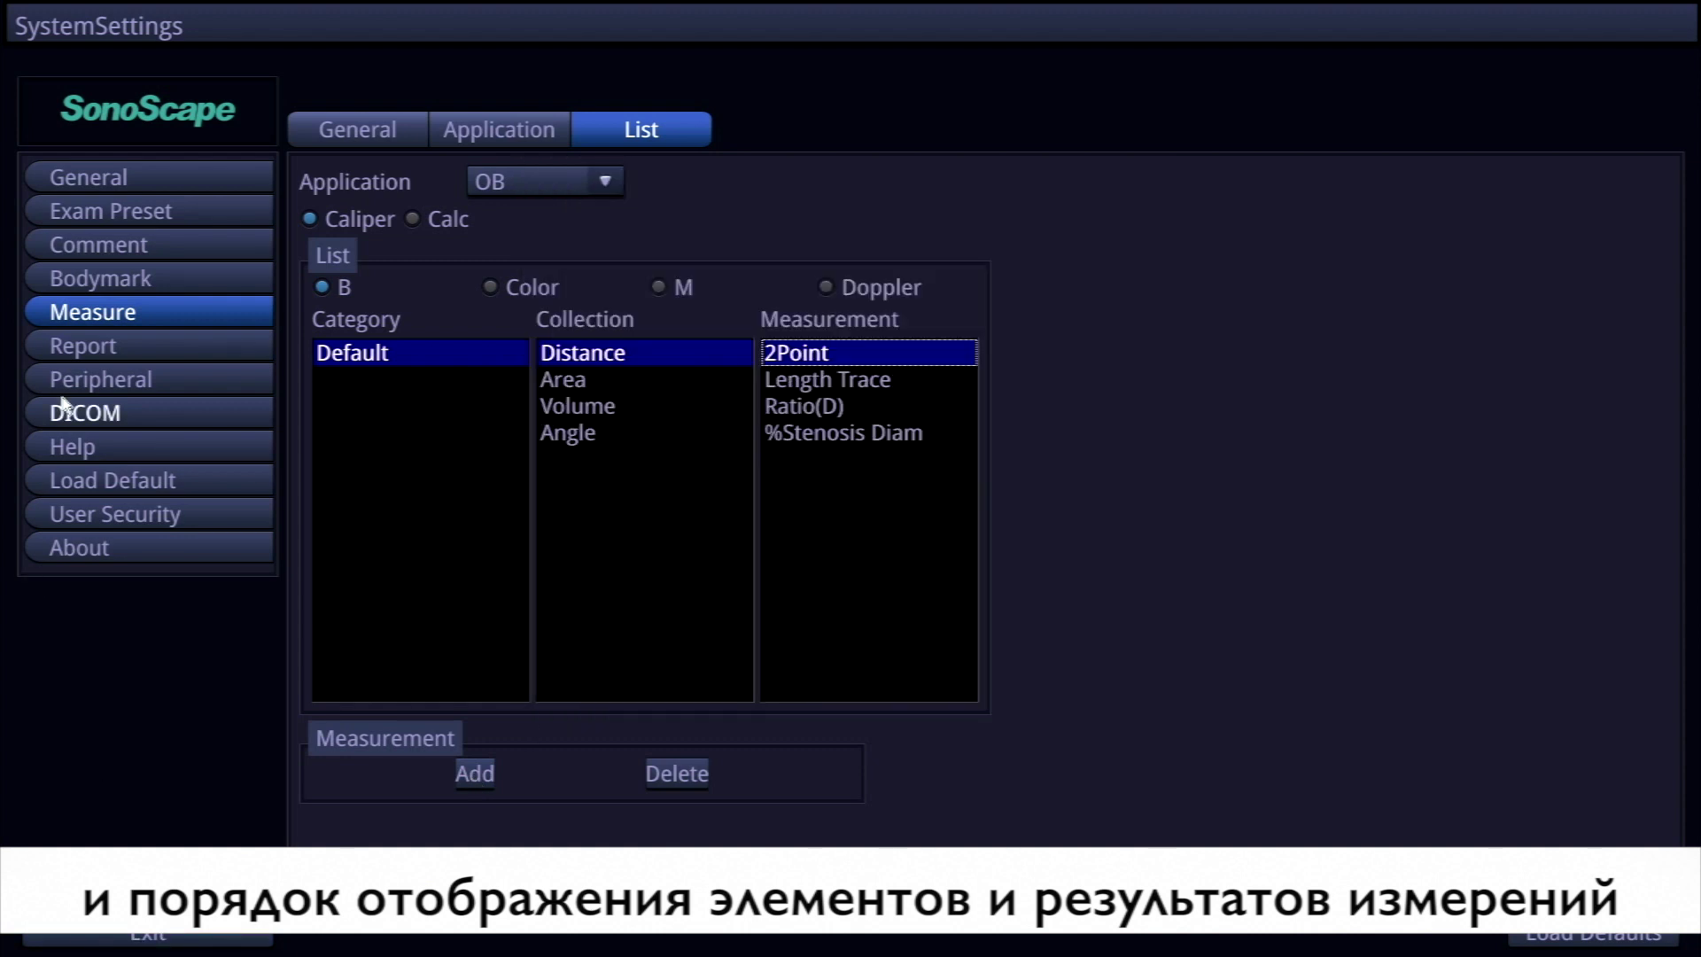
View the Report page's logo, title font and display options, then go to Peripheral settings.
left_click(80, 352)
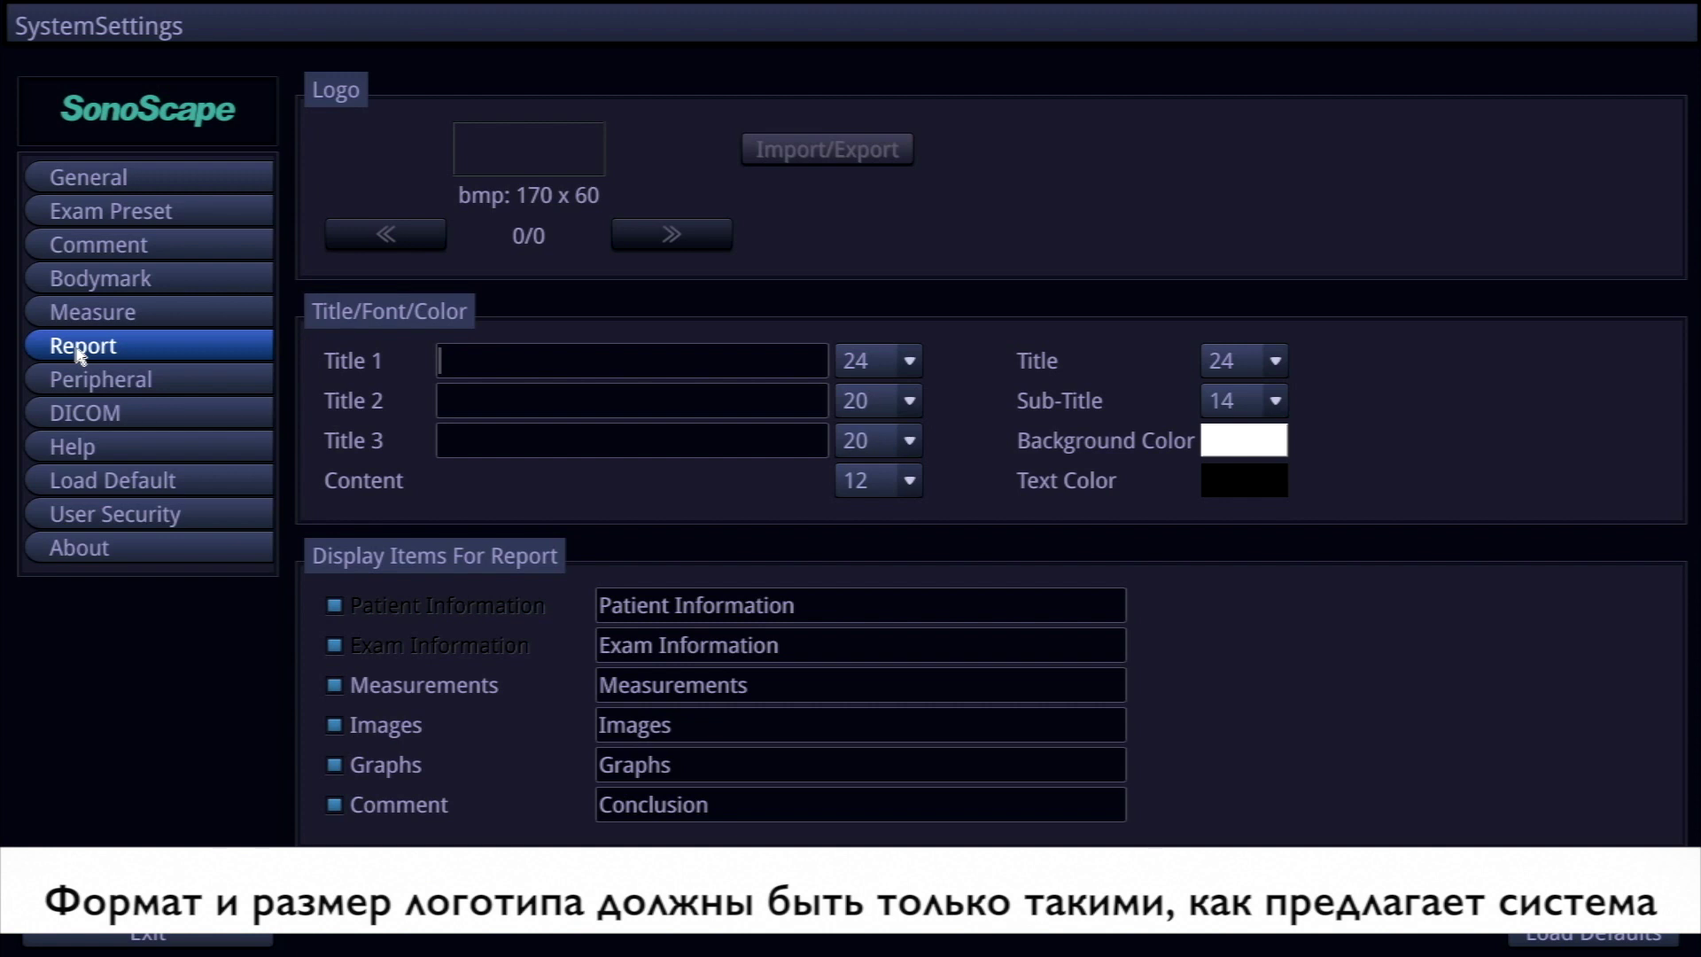
left_click(144, 386)
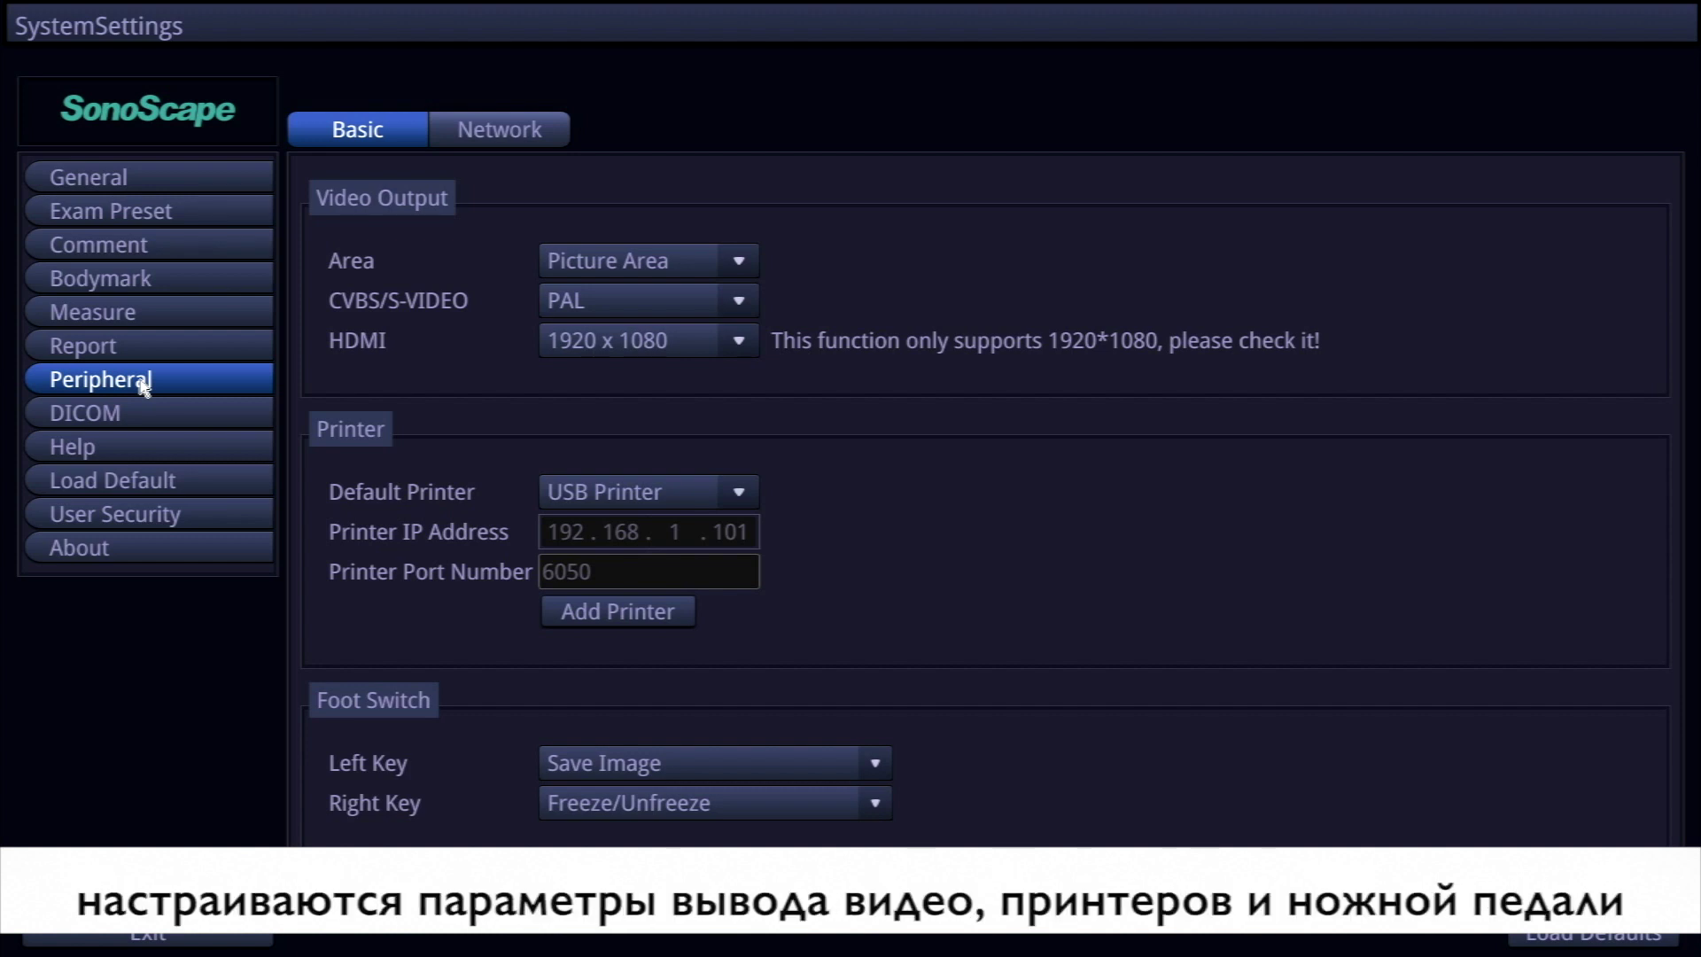
Check the local and wireless Network settings, then show the DICOM service list.
left_click(488, 141)
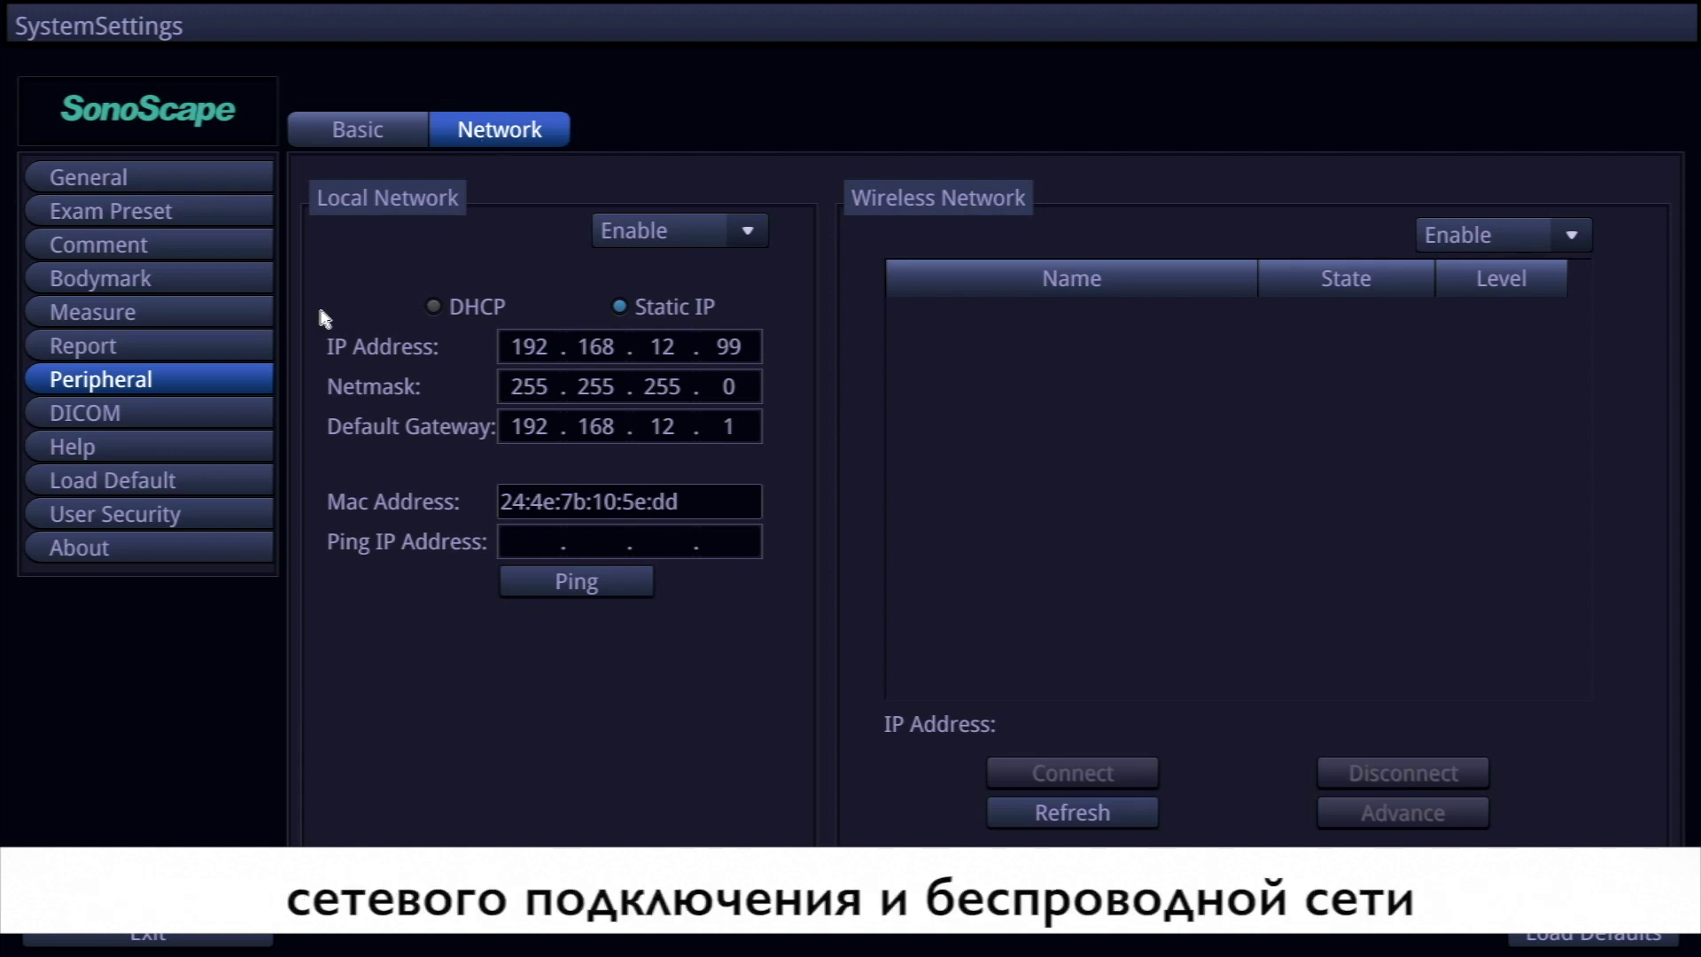
left_click(112, 420)
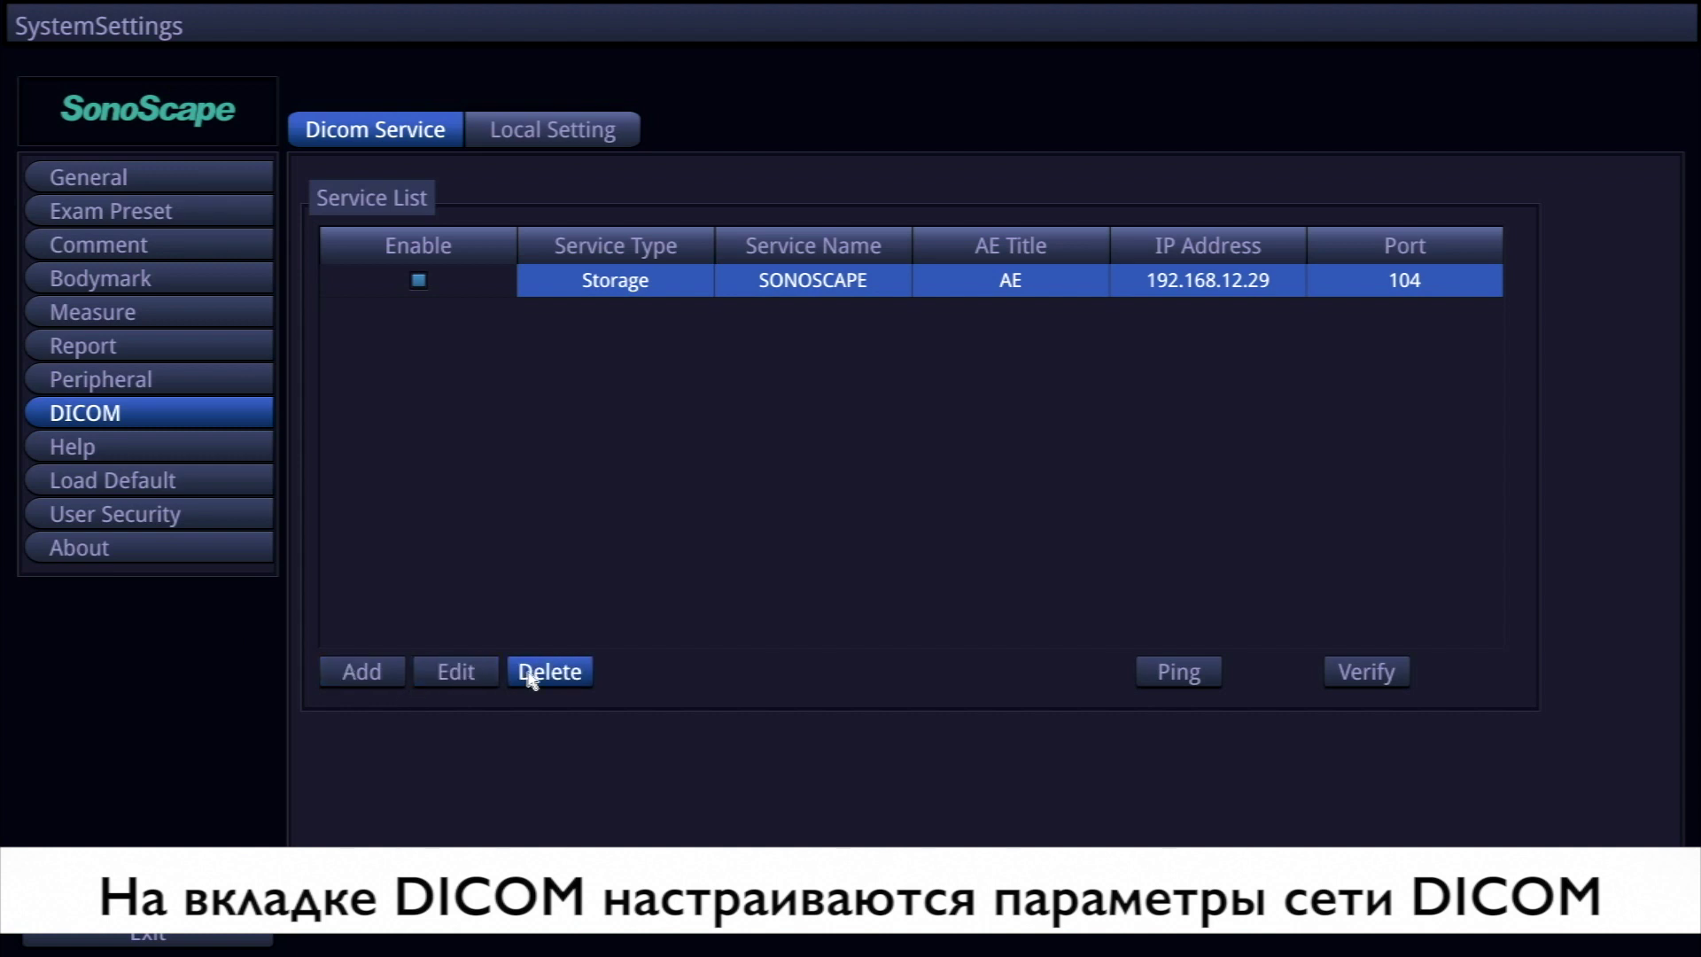
Review the DICOM Local Setting device and storage options, then open the Help user manual.
left_click(514, 131)
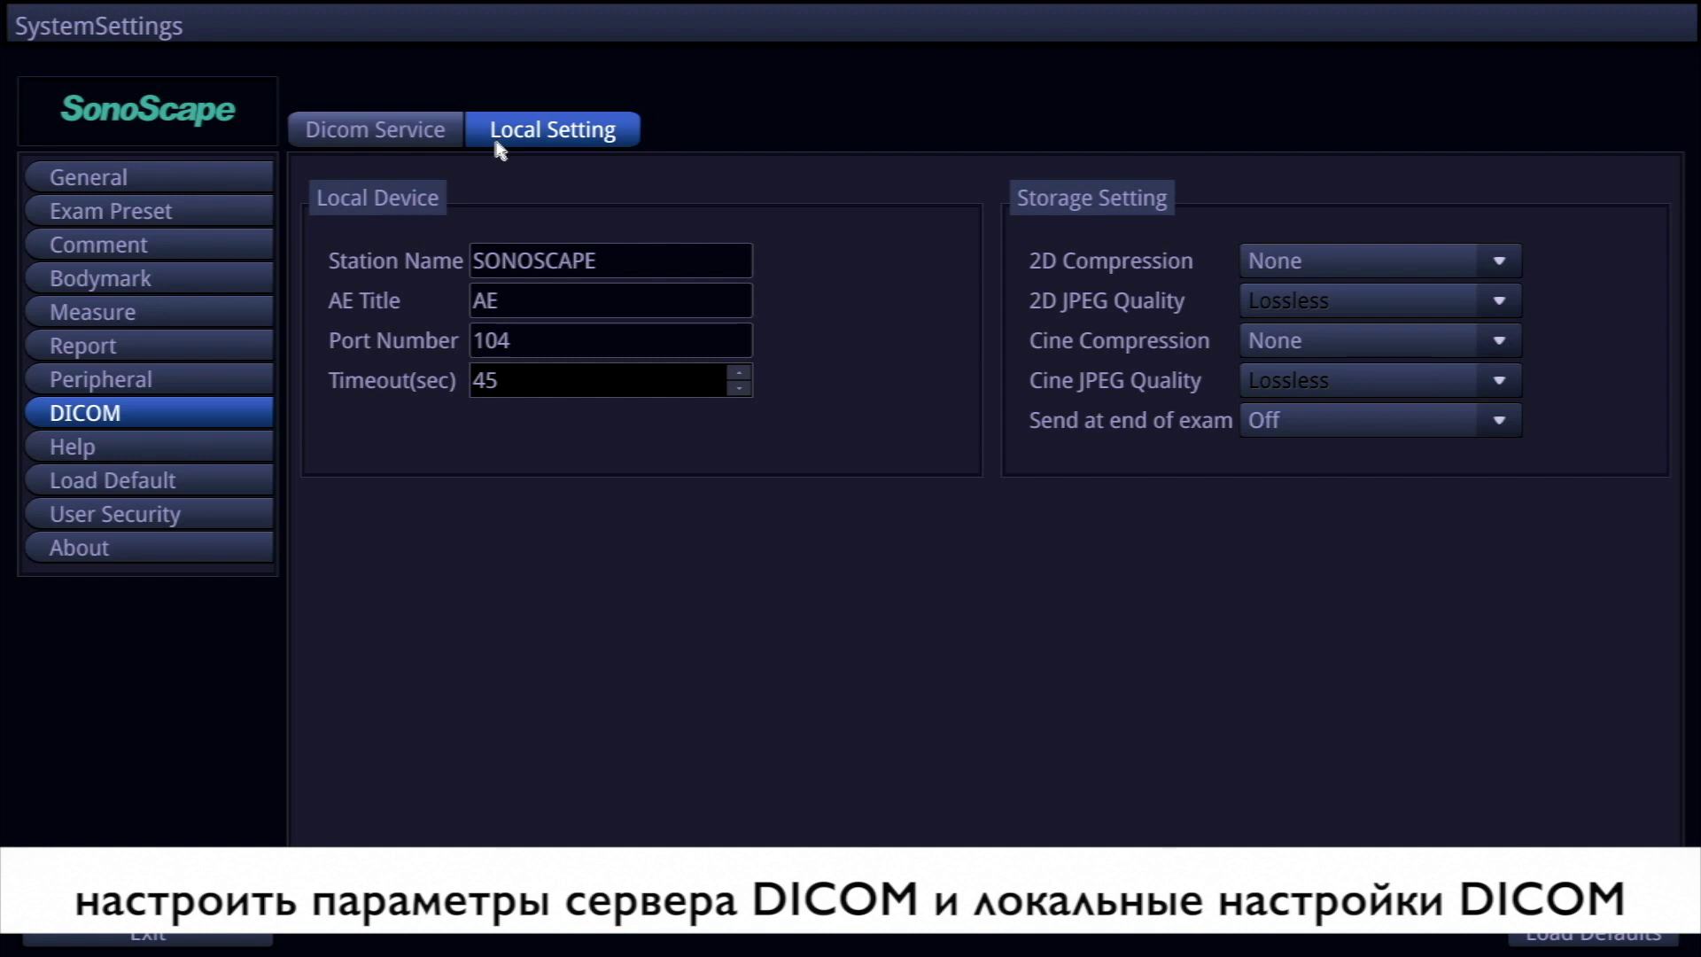
left_click(163, 454)
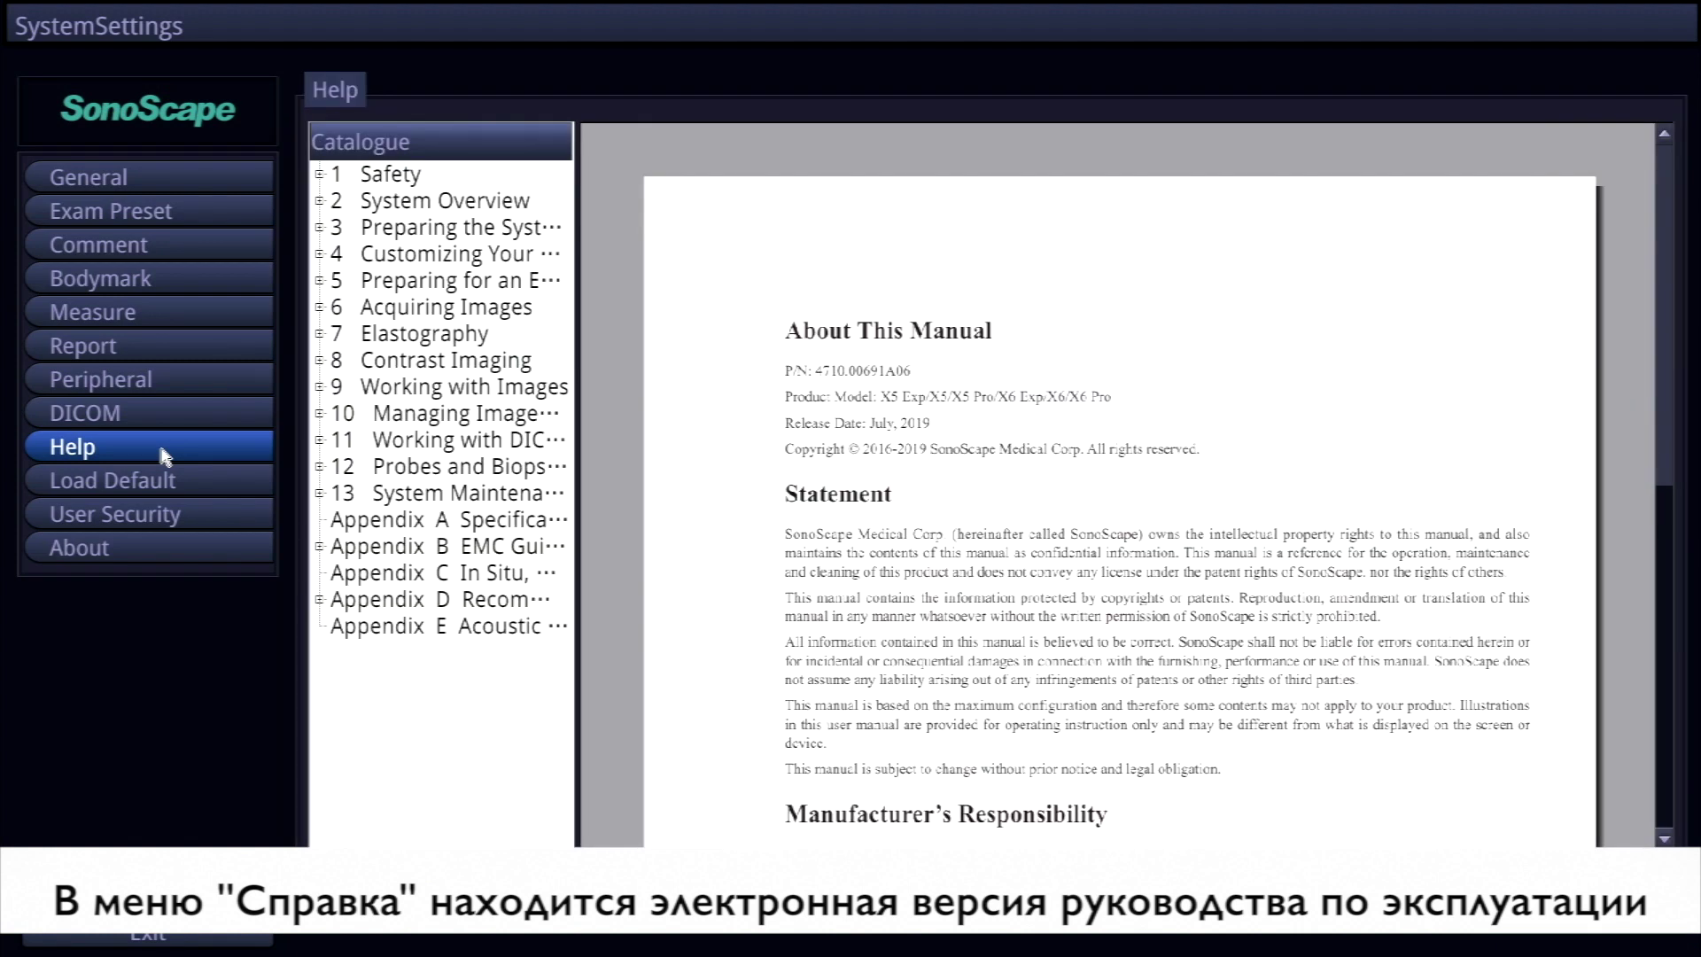
View the Load Default presets, the save-as-New form and the USB Import/Export options.
left_click(144, 490)
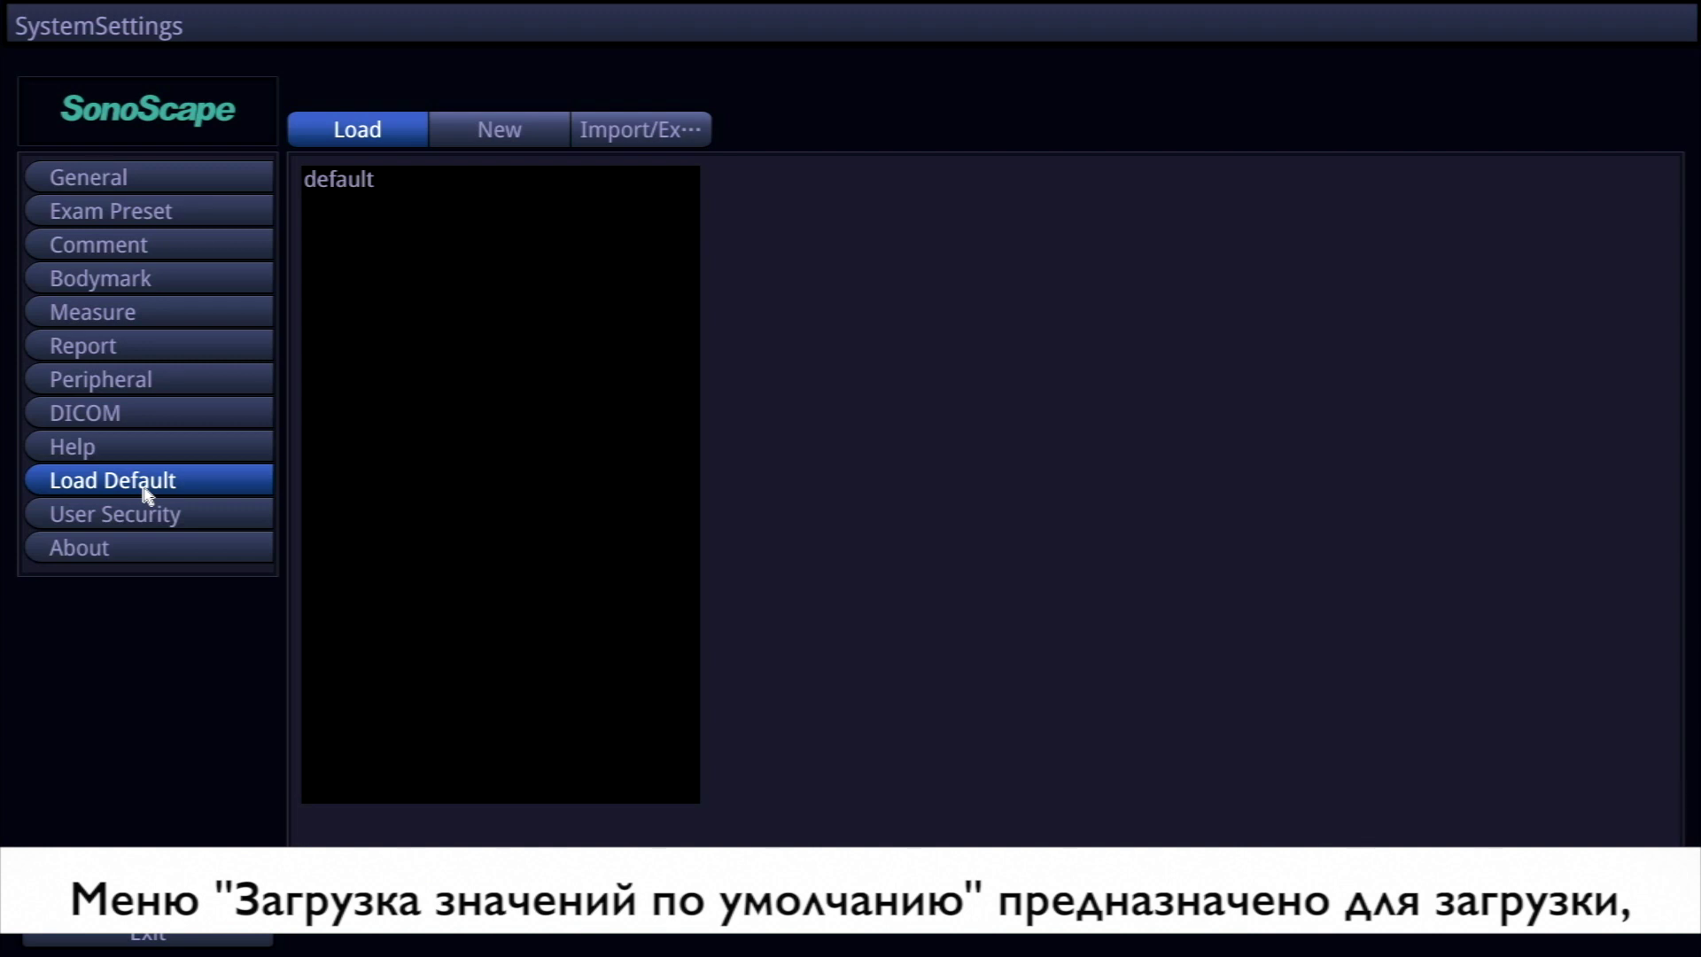
left_click(484, 133)
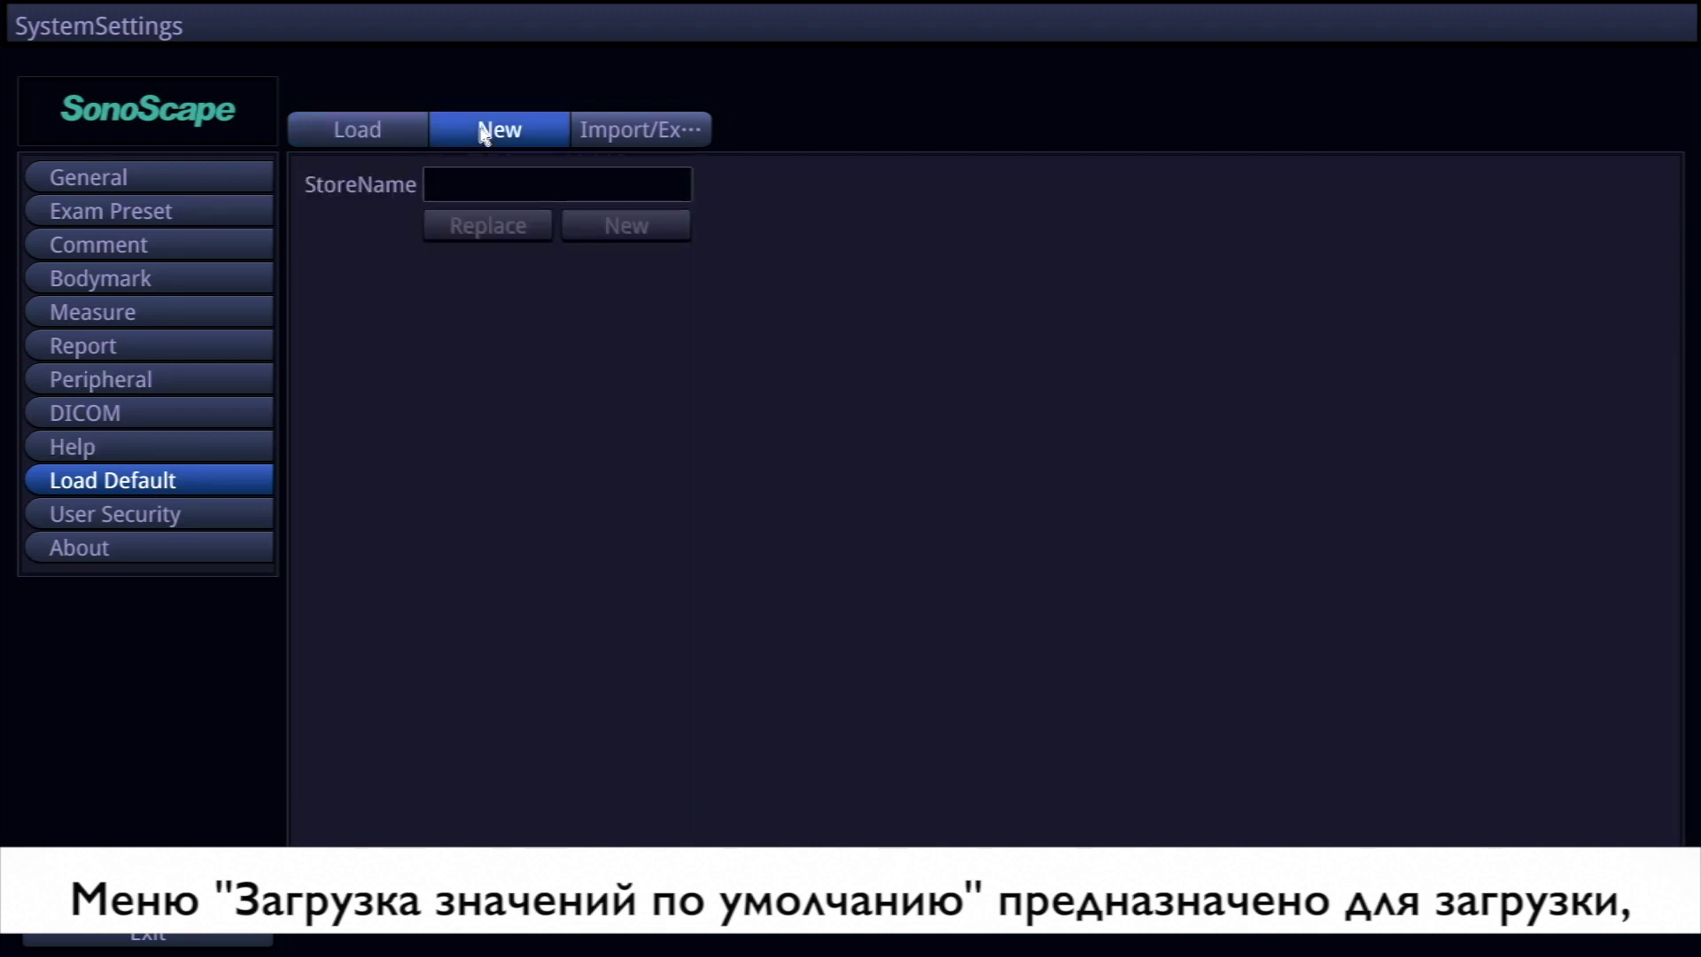
left_click(611, 134)
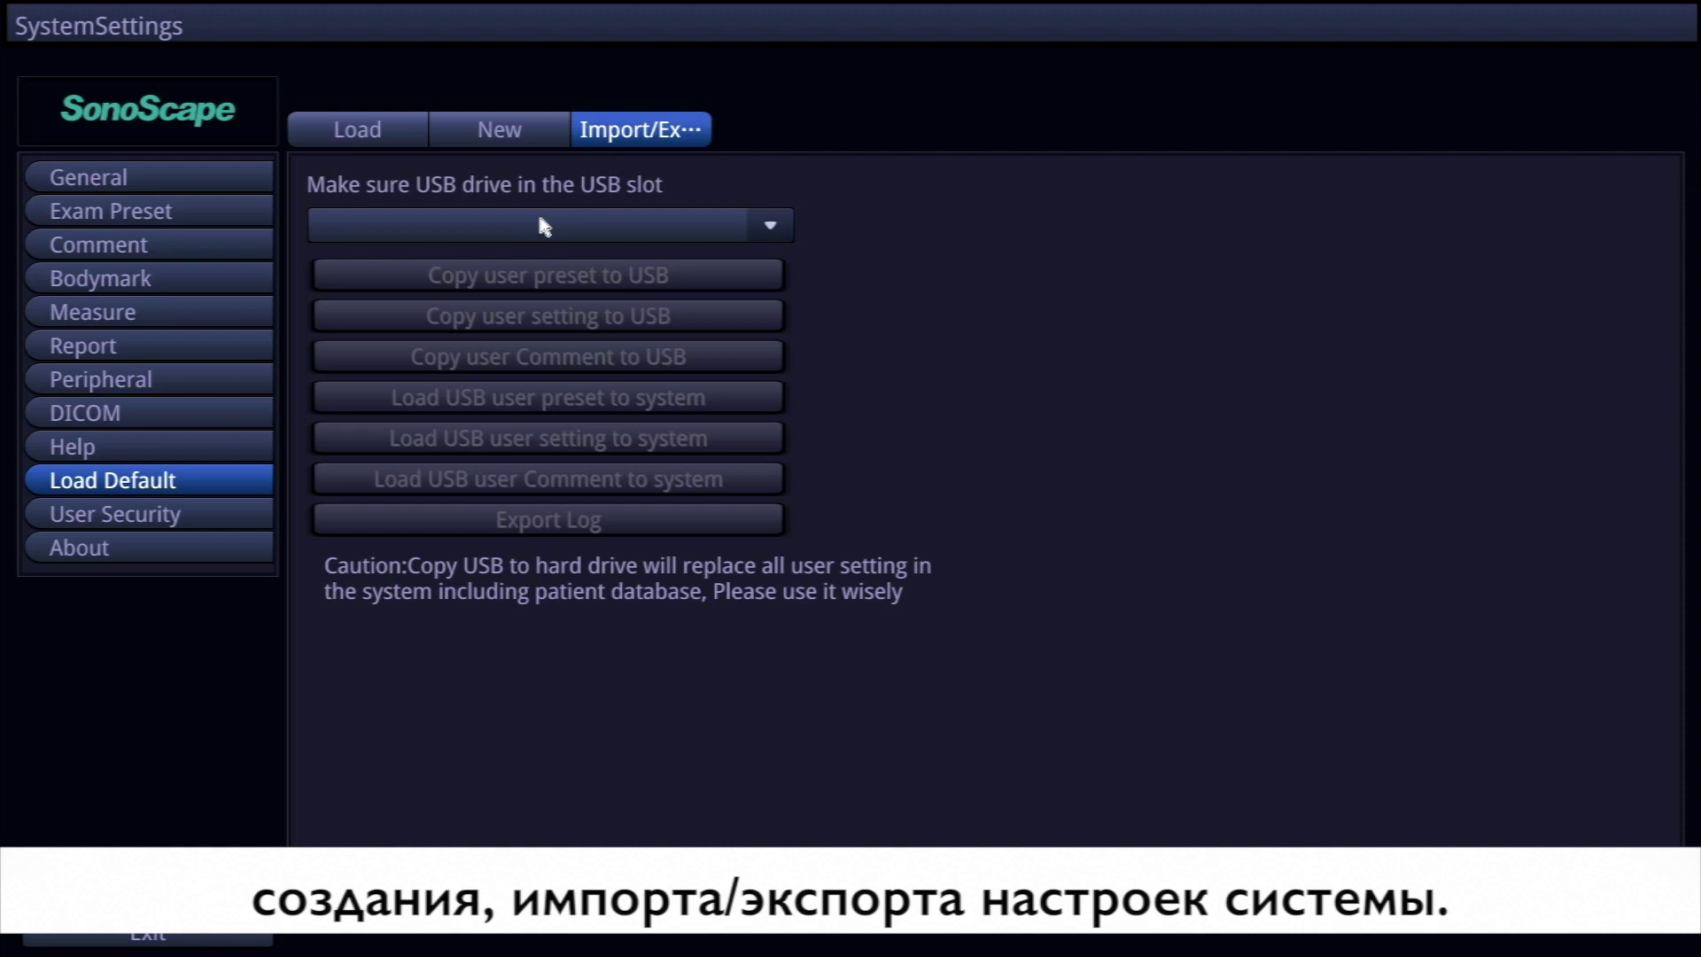
Log in on User Security's Administrator Settings with the admin credentials, then view the About page.
left_click(188, 516)
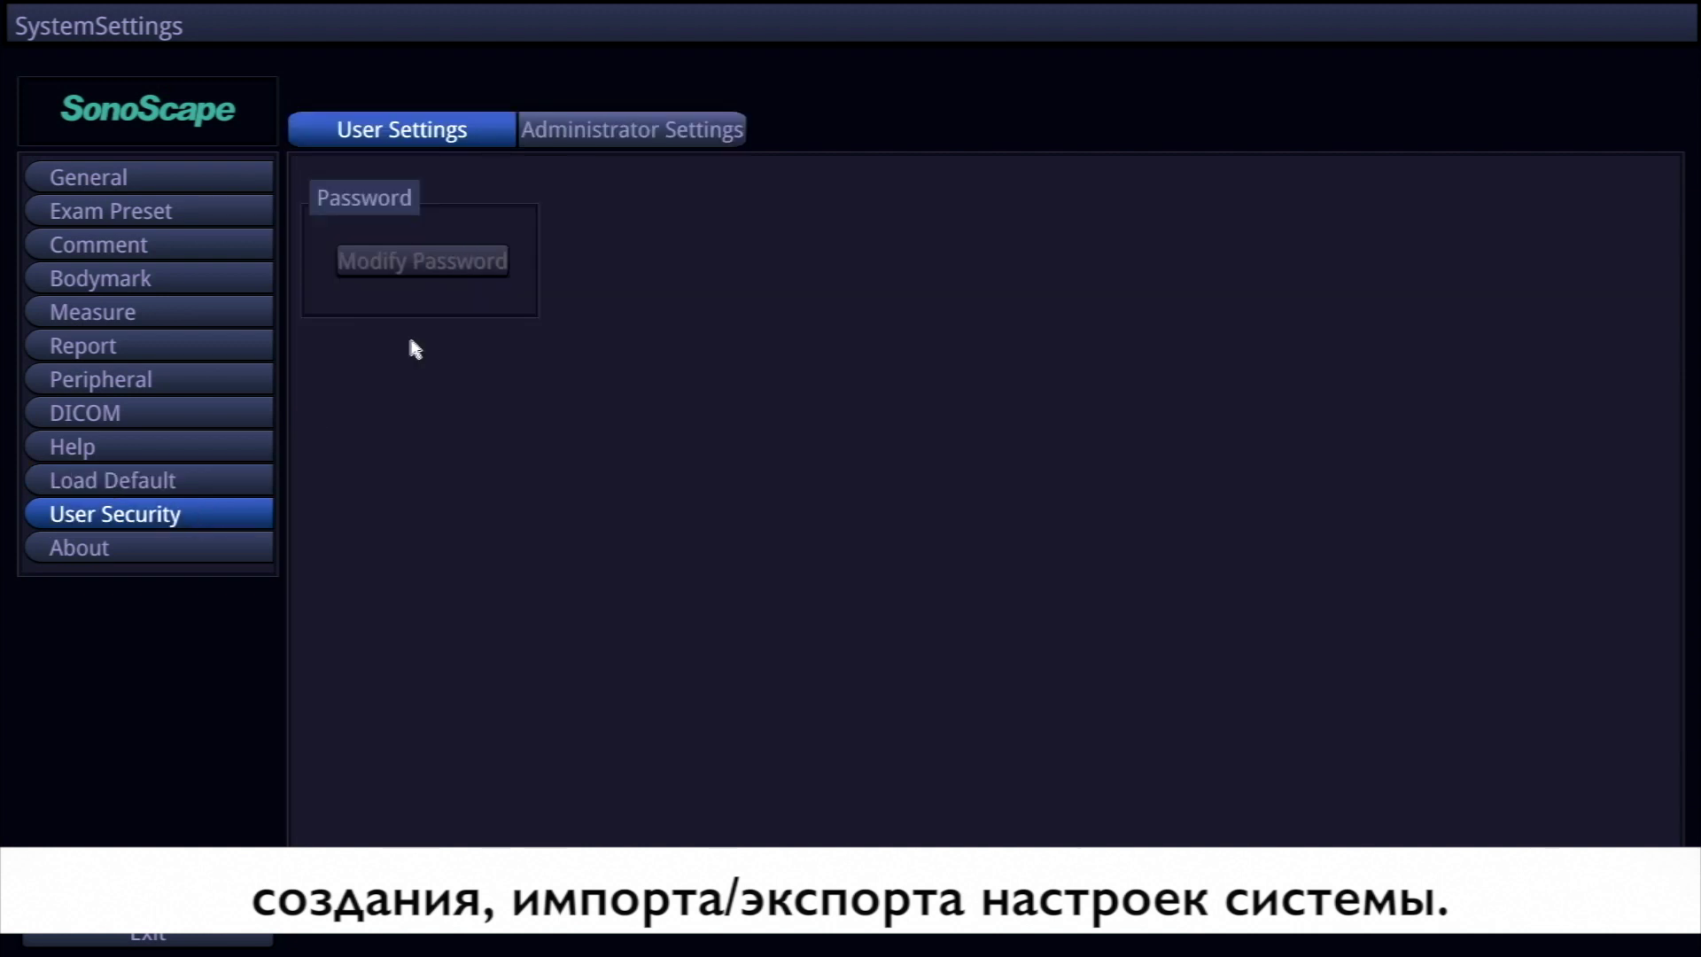
left_click(614, 134)
type("A")
key("Caps_Lock")
type("dmin")
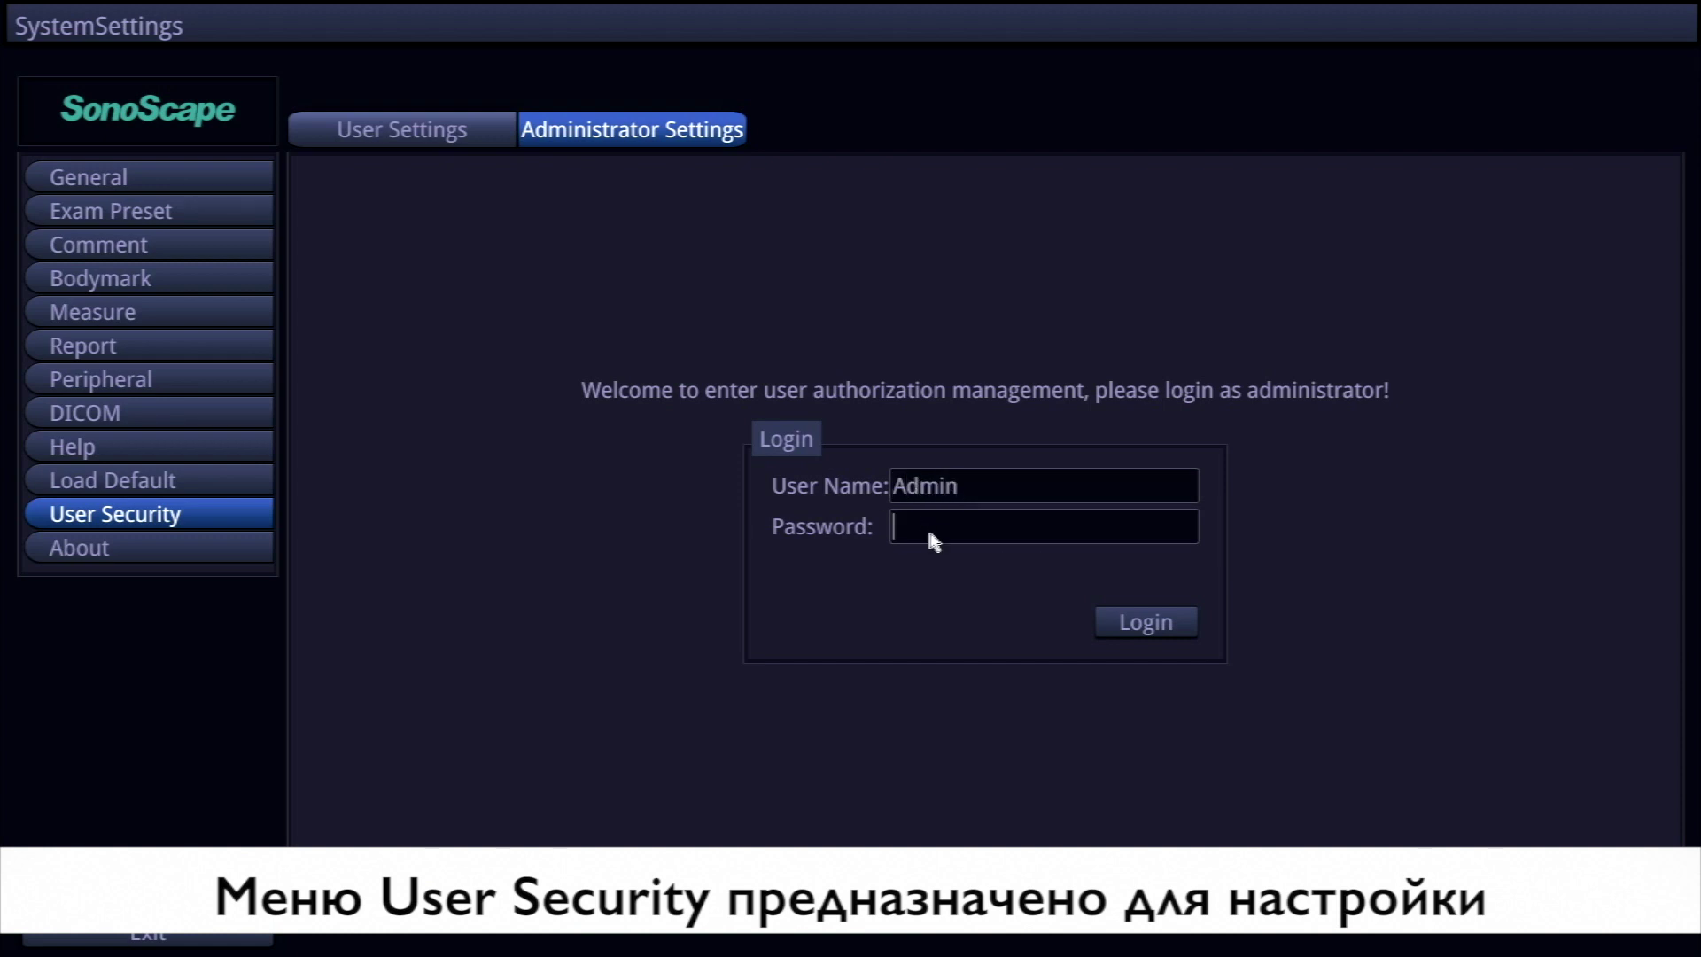
type("************")
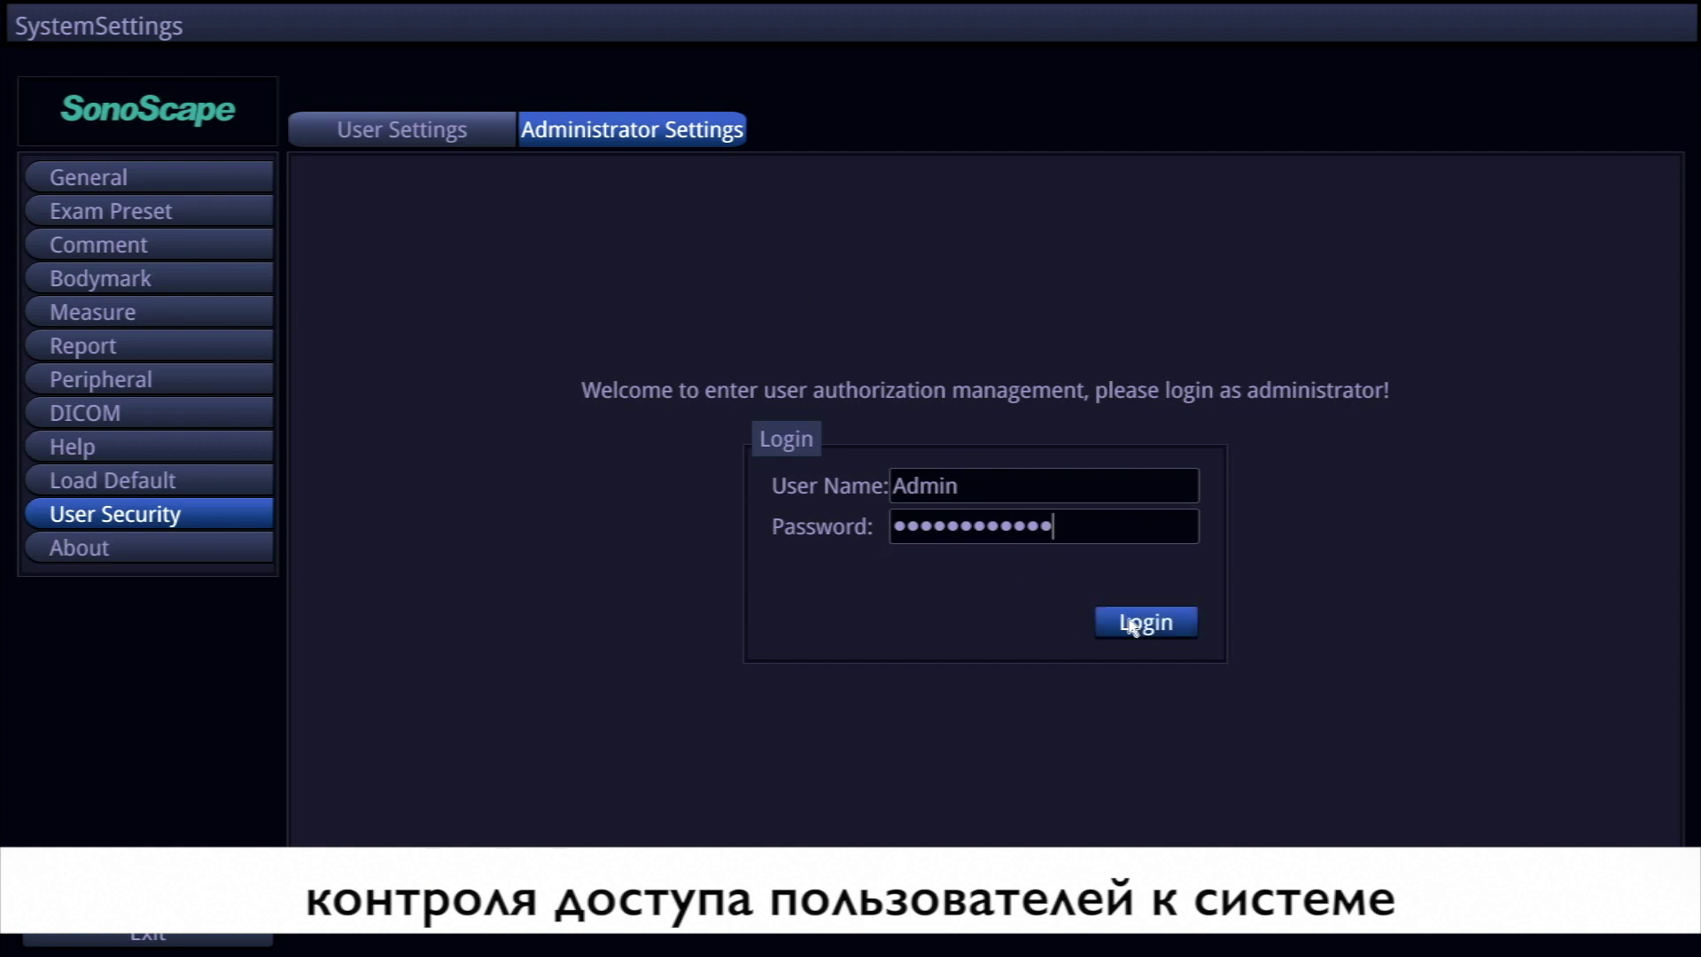
left_click(1132, 626)
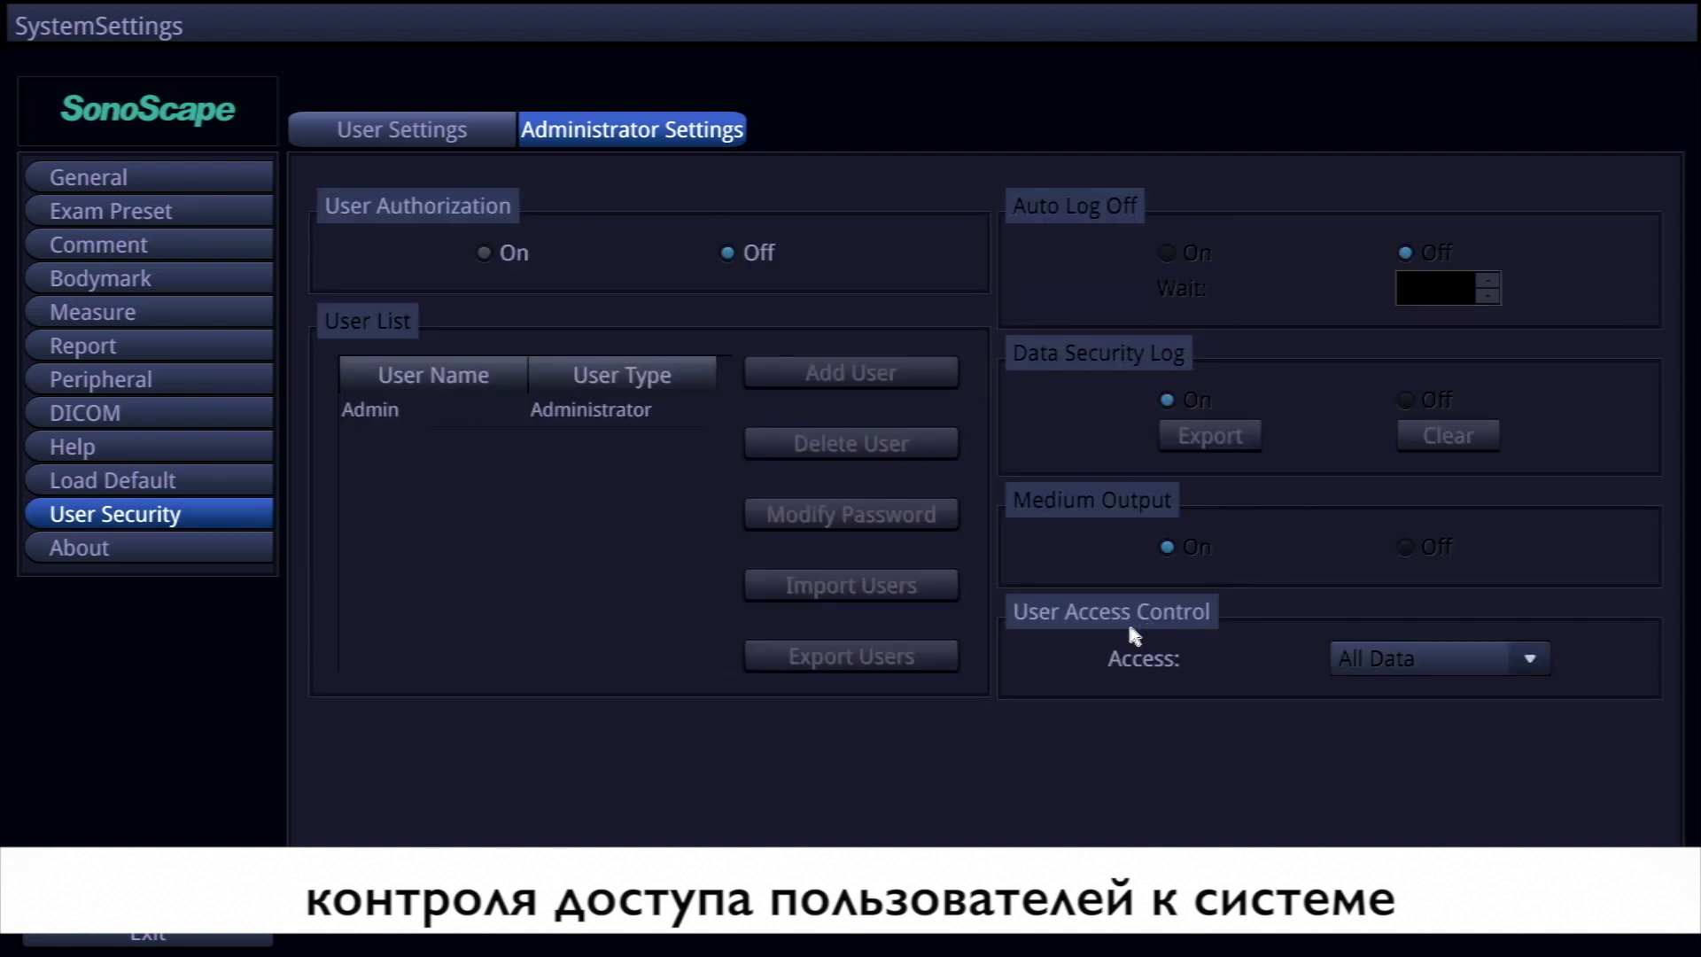
left_click(146, 551)
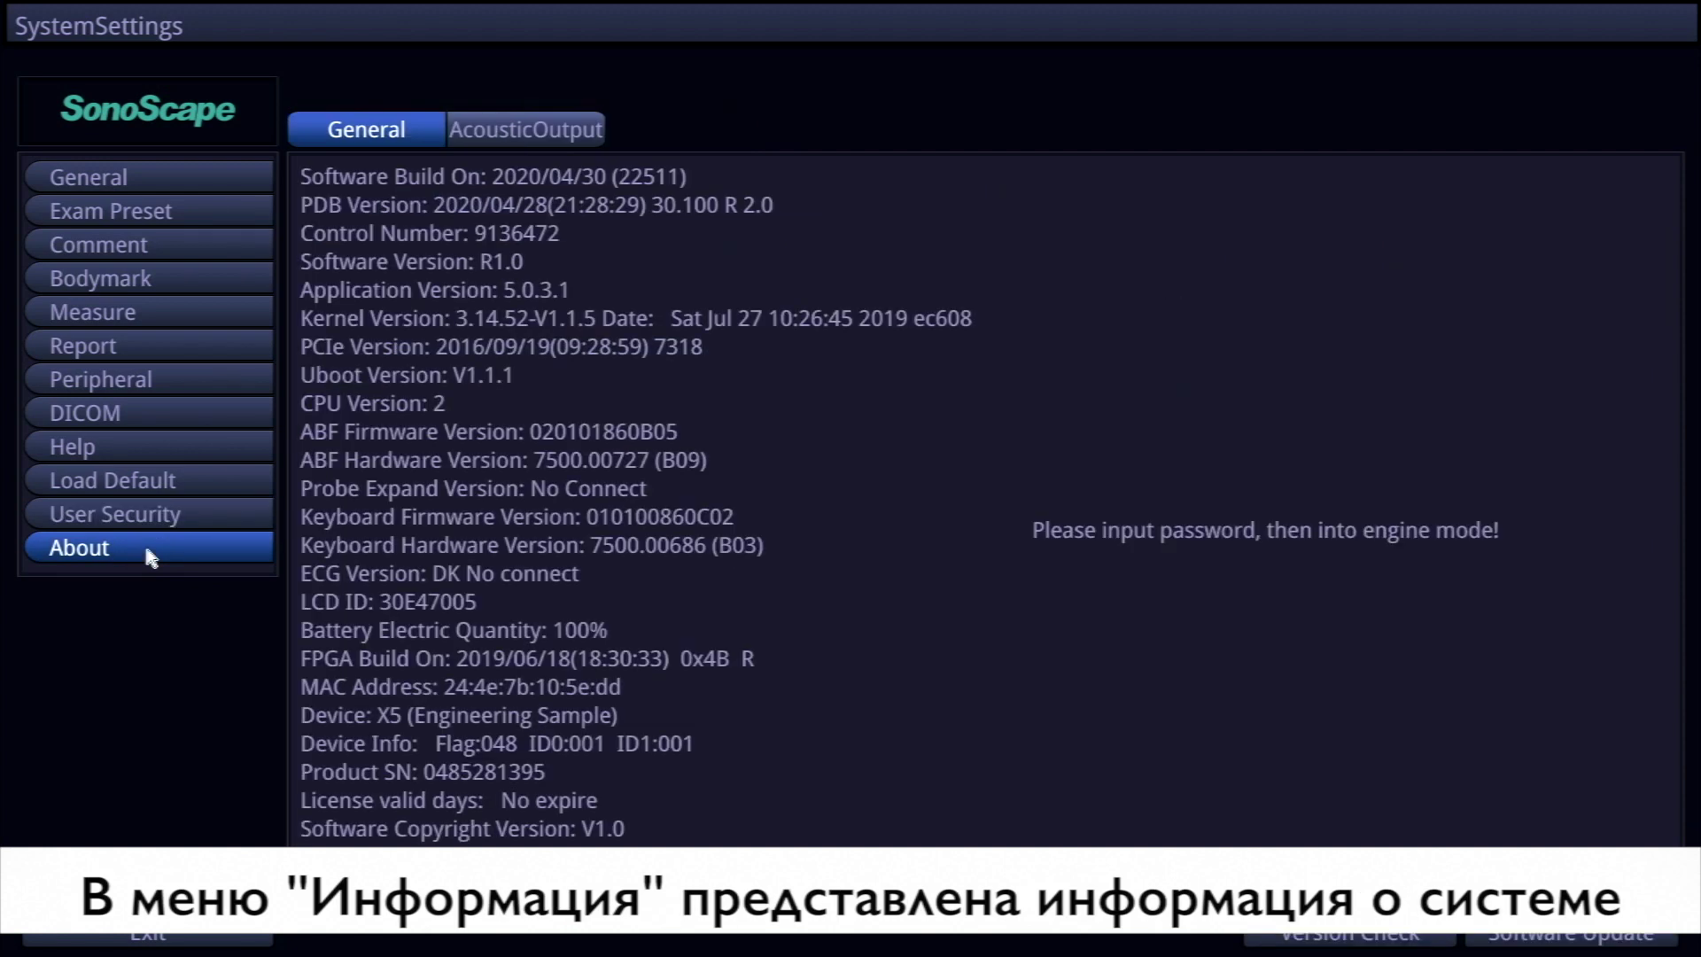